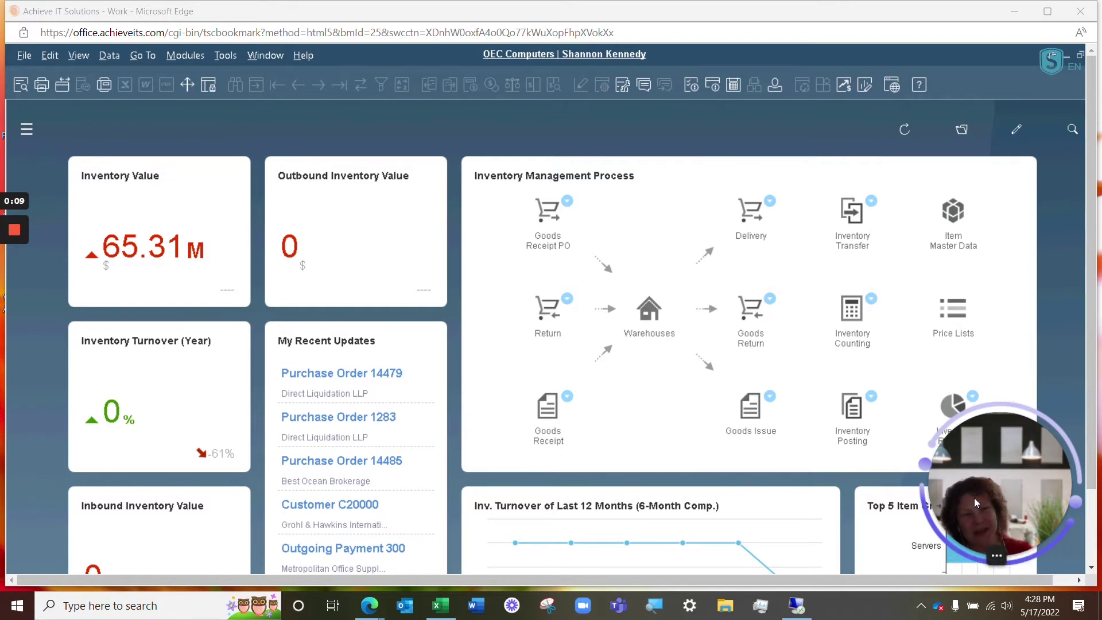
# - Bring up the Modules navigation list beside the inventory dashboard
pyautogui.moveTo(968, 504)
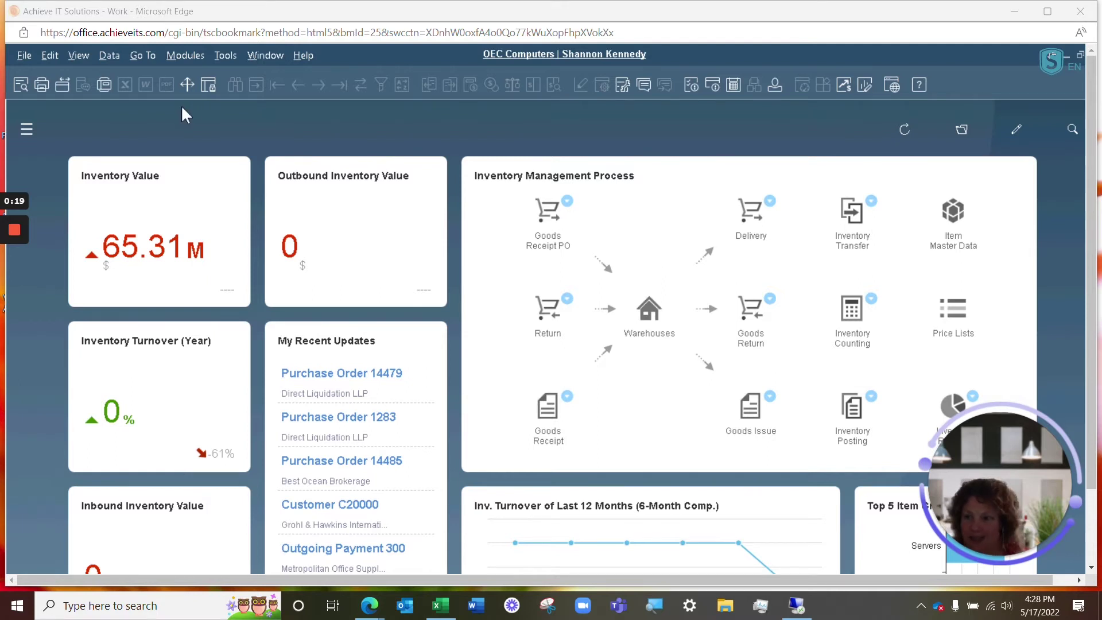
# - Open the Modules panel and expand Administration to list Setup and System Initialization
pyautogui.click(26, 129)
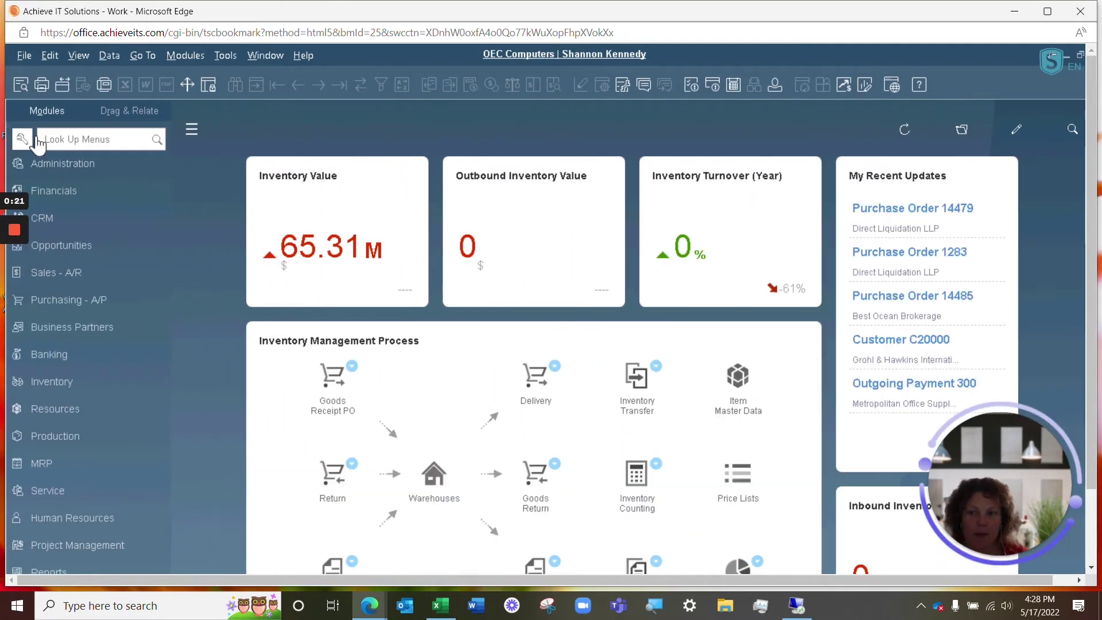
pyautogui.click(64, 163)
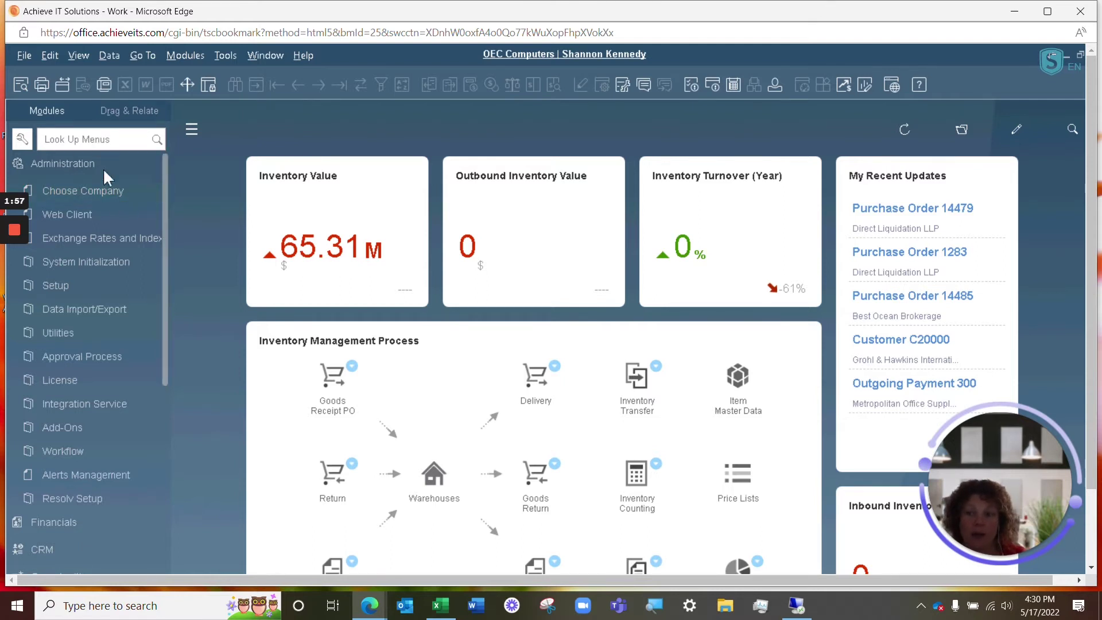
# - Browse Setup > General > Users, then collapse the Setup branch again
pyautogui.click(63, 285)
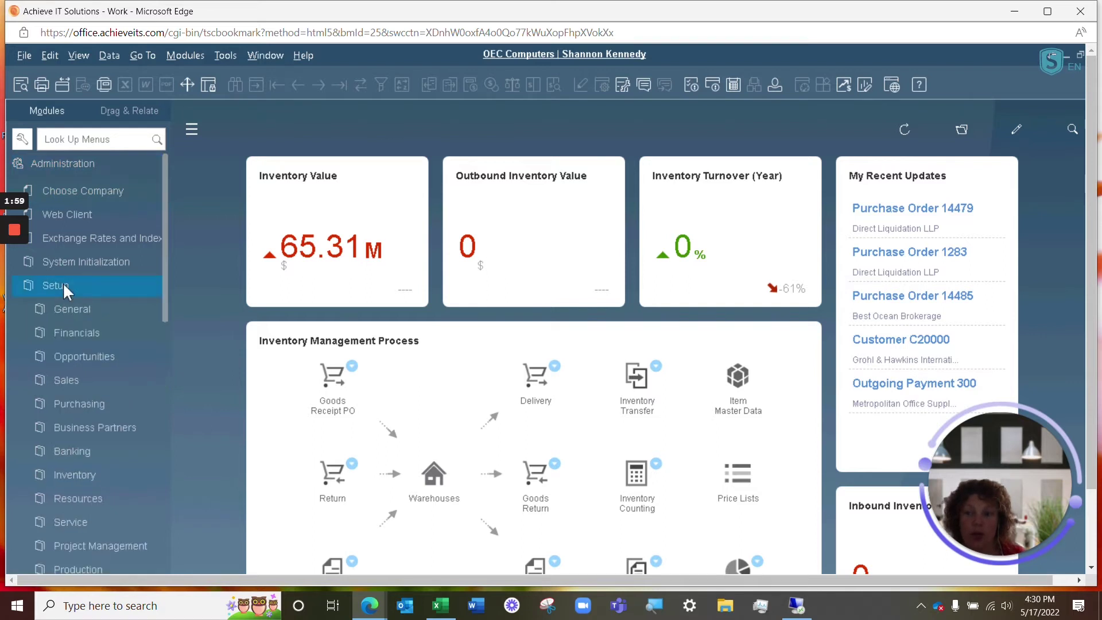
pyautogui.click(82, 310)
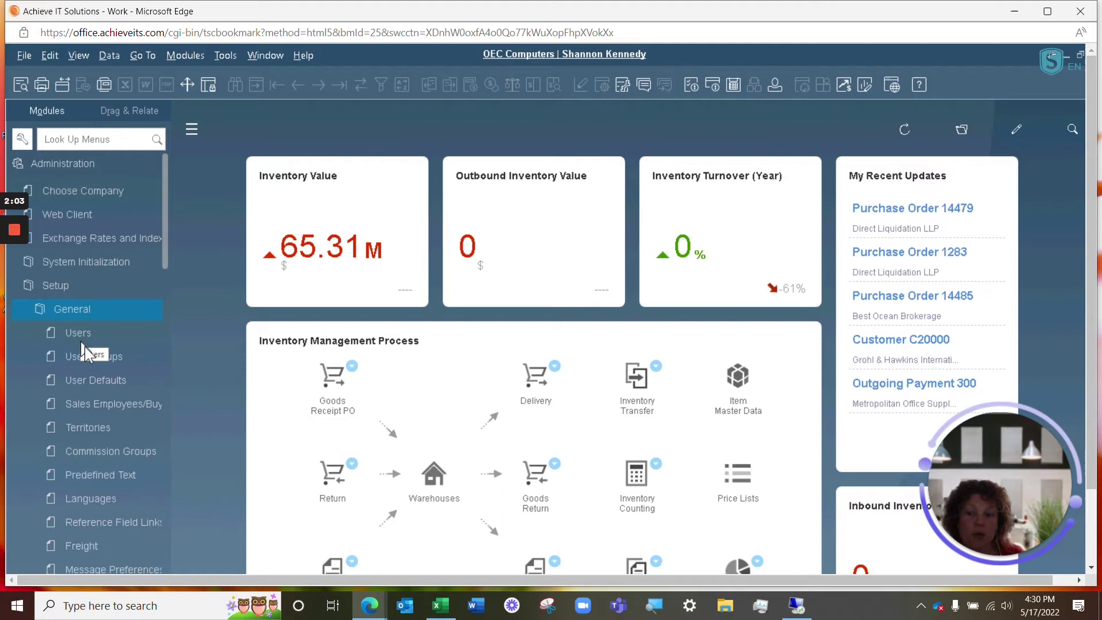
pyautogui.click(84, 332)
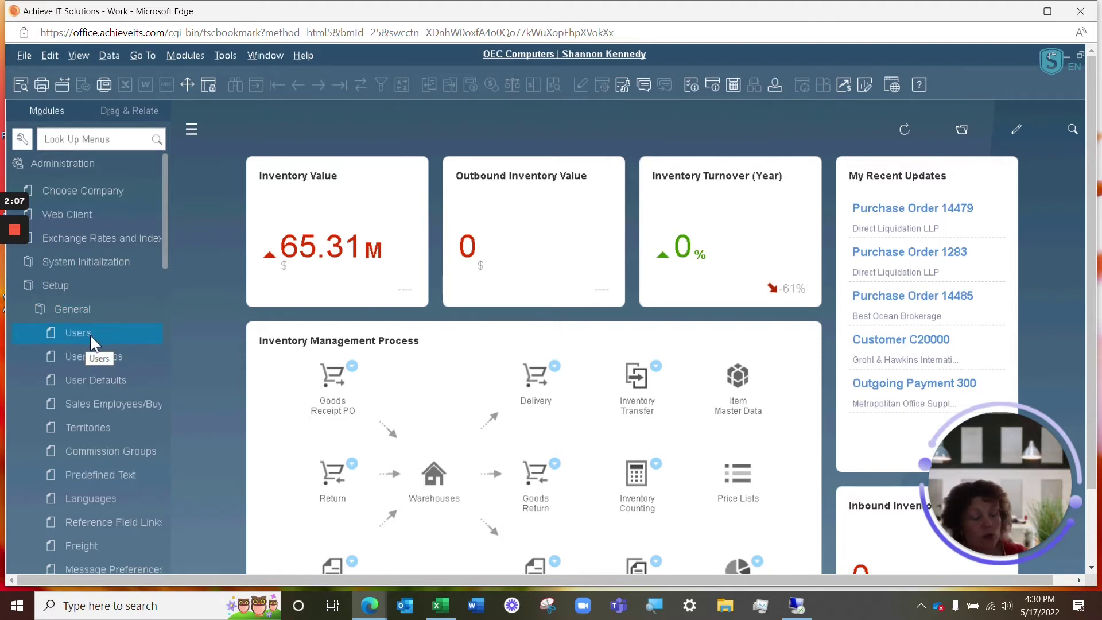
pyautogui.click(60, 284)
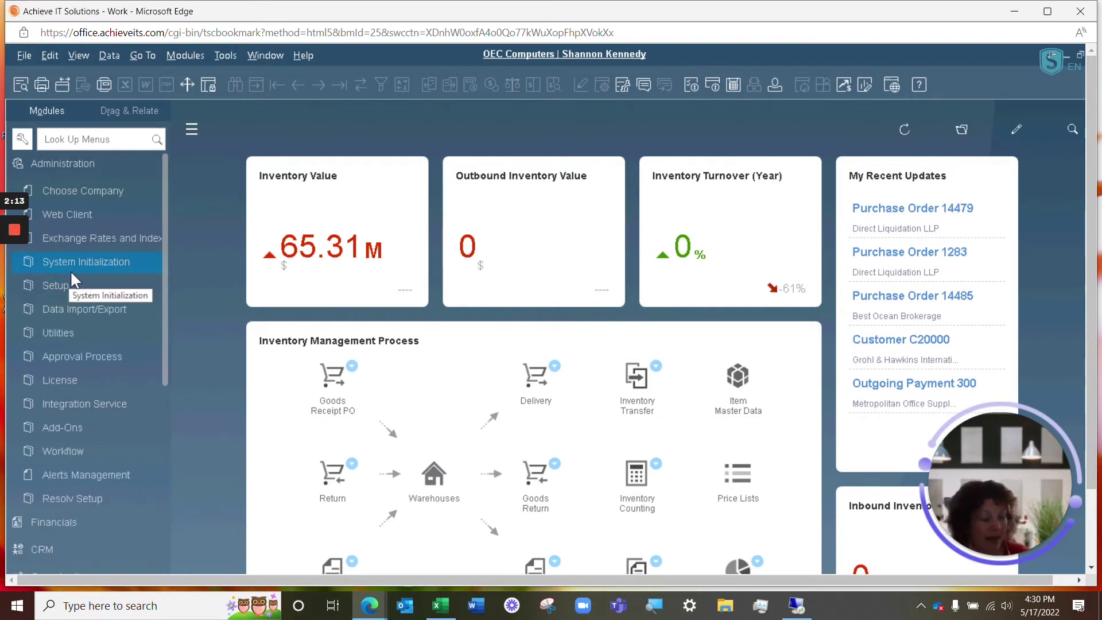
# - Expand System Initialization > Authorizations and widen the module list to show full names
pyautogui.click(71, 263)
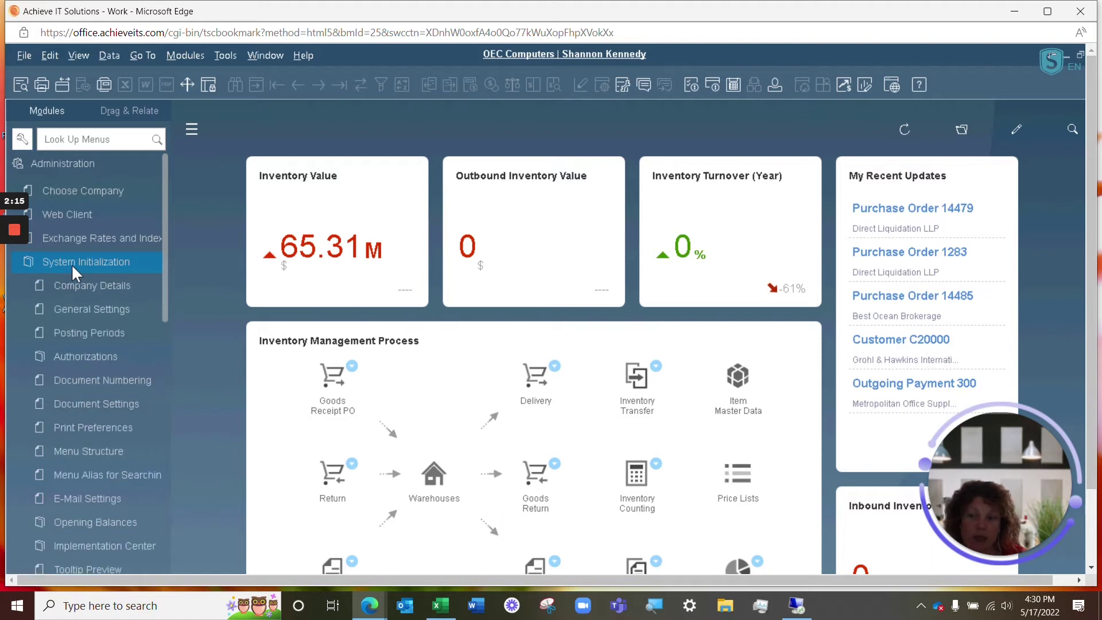
pyautogui.click(79, 353)
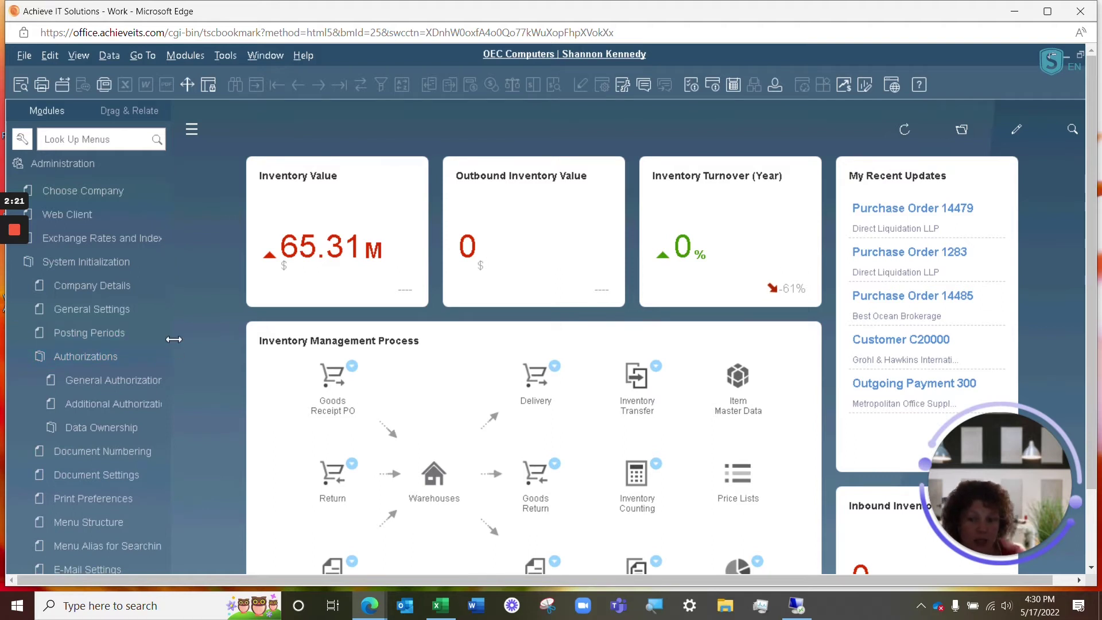
pyautogui.moveTo(174, 339); pyautogui.dragTo(210, 361)
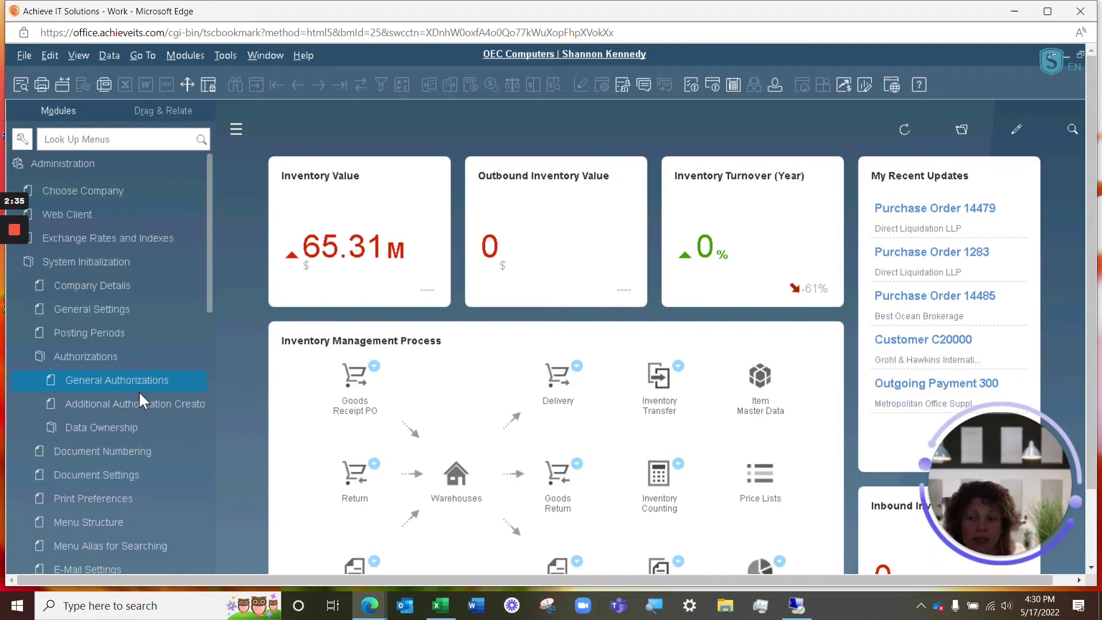
pyautogui.click(149, 406)
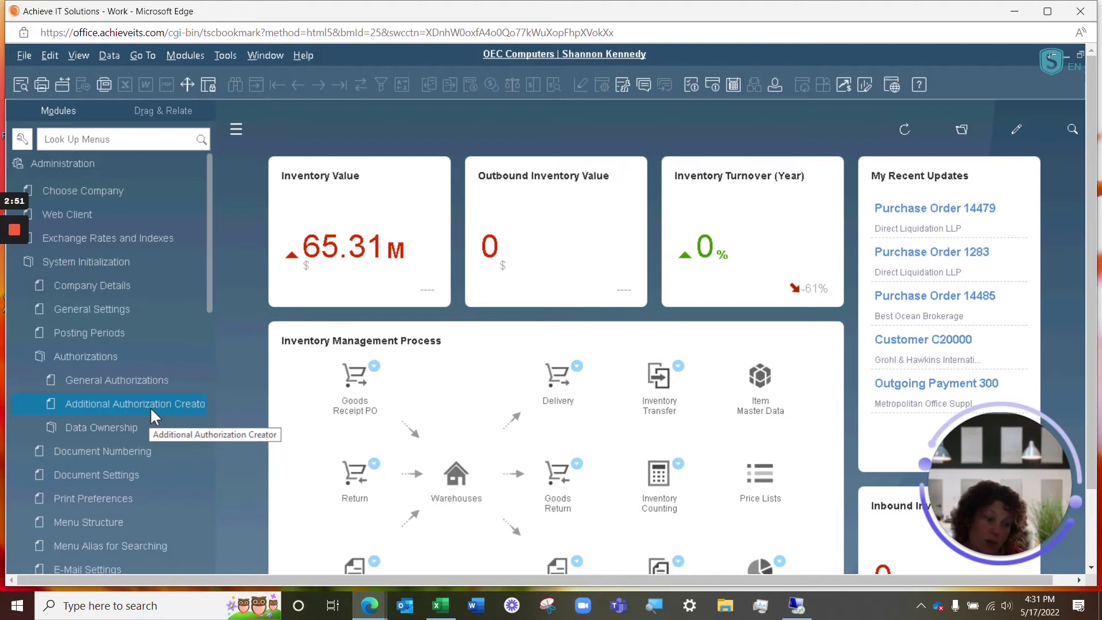
# - Open General Authorizations maximized and show the selected user's levels on the Users tab
pyautogui.click(113, 374)
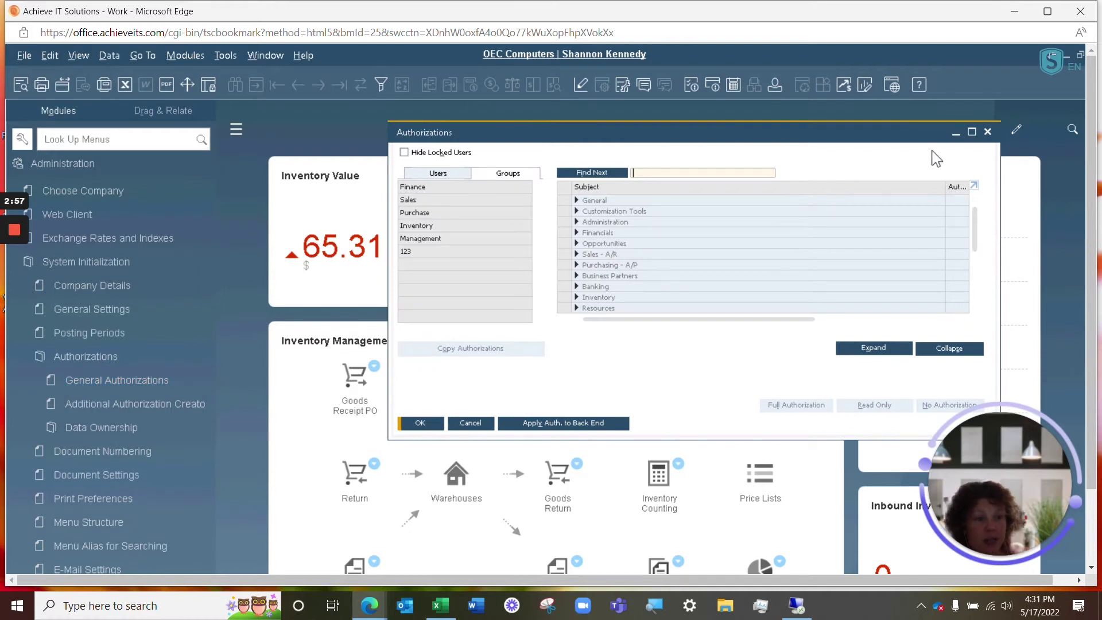
pyautogui.click(972, 132)
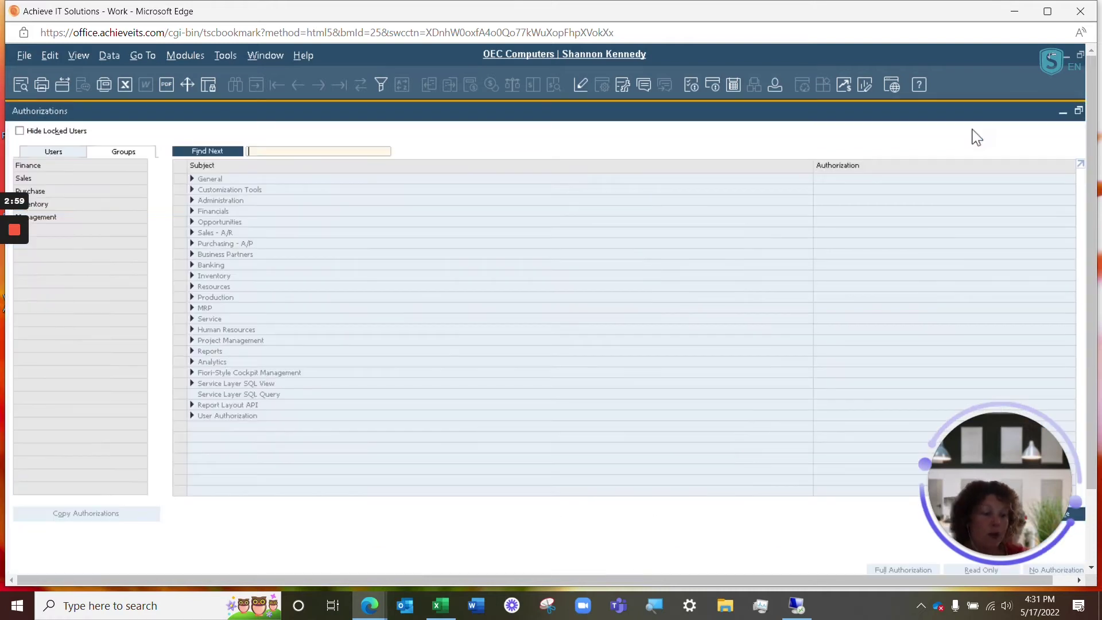
pyautogui.click(63, 153)
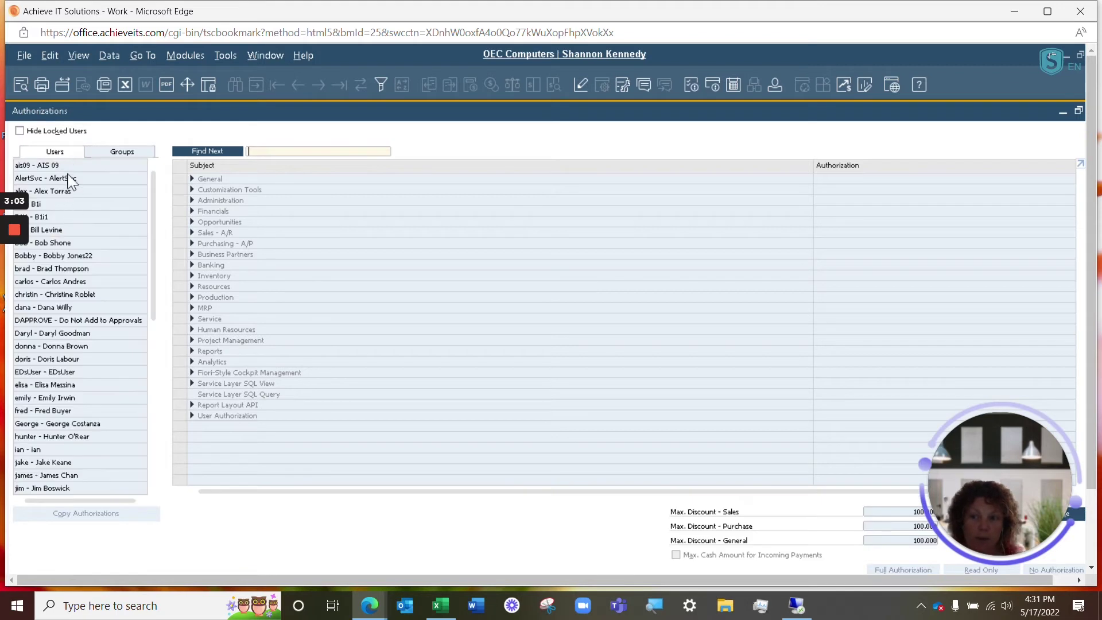
pyautogui.click(56, 294)
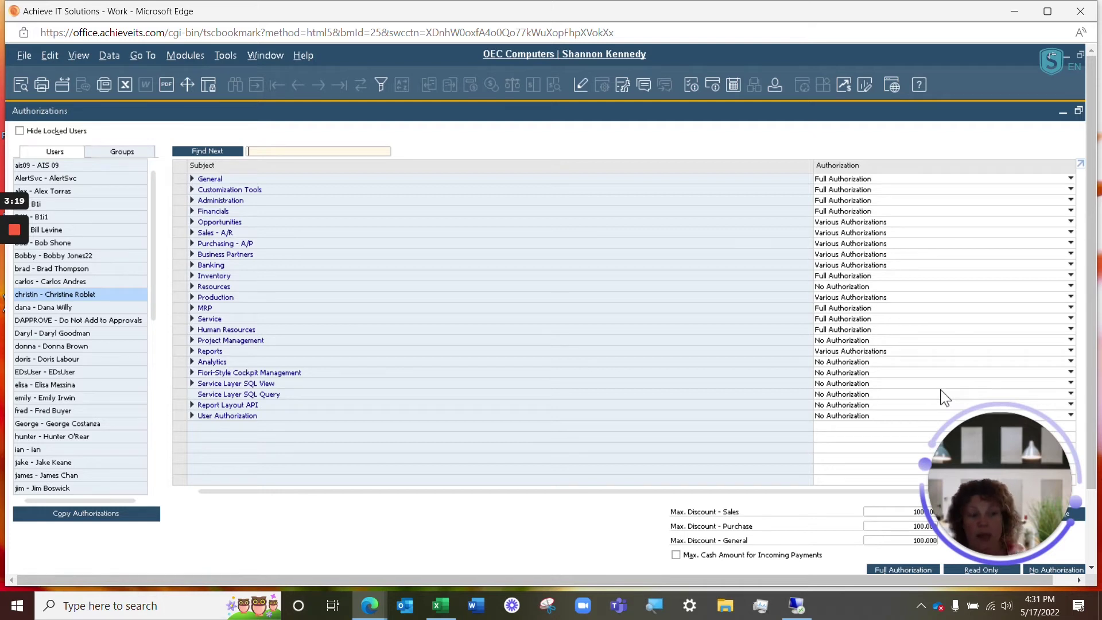
pyautogui.moveTo(970, 436); pyautogui.dragTo(988, 382)
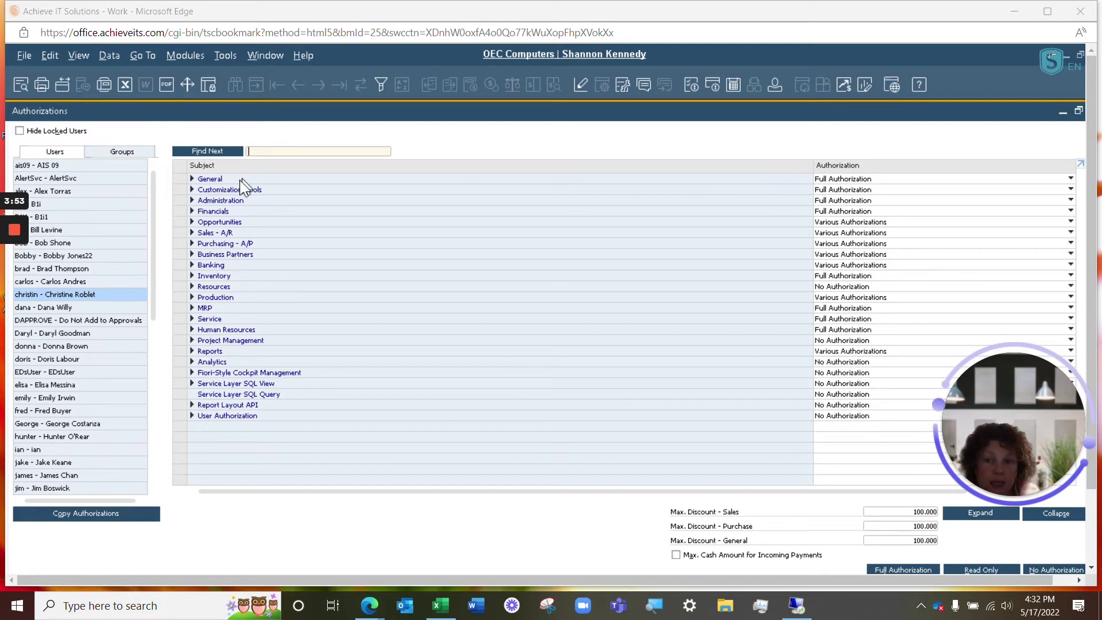
# - Expand Sales - A/R and set Sales Quotation and Sales Order to Read Only
pyautogui.click(193, 233)
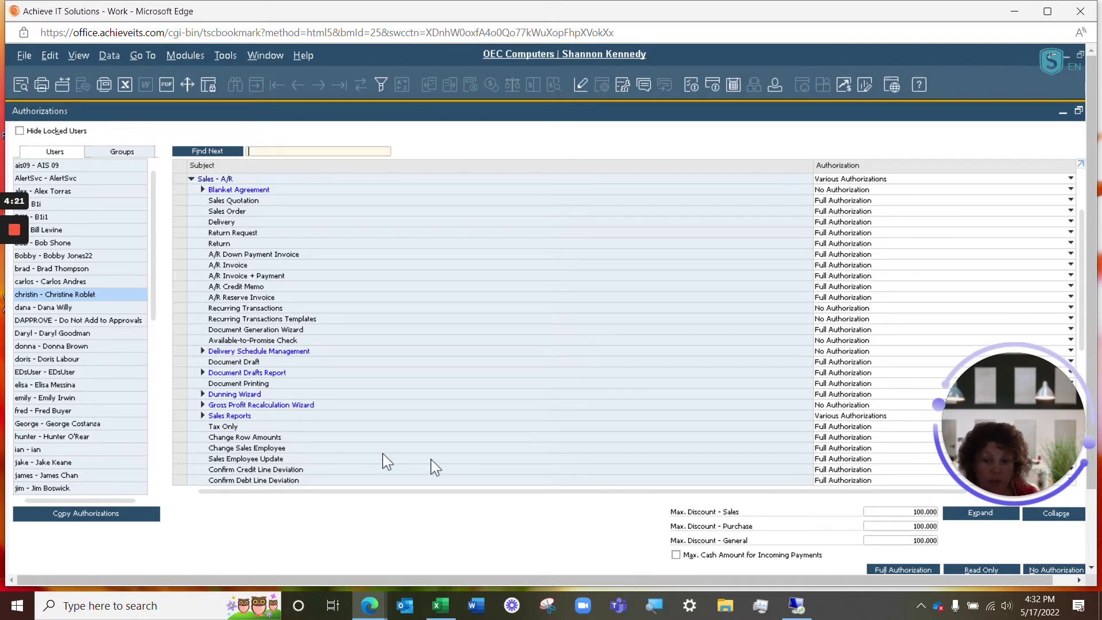
pyautogui.click(848, 428)
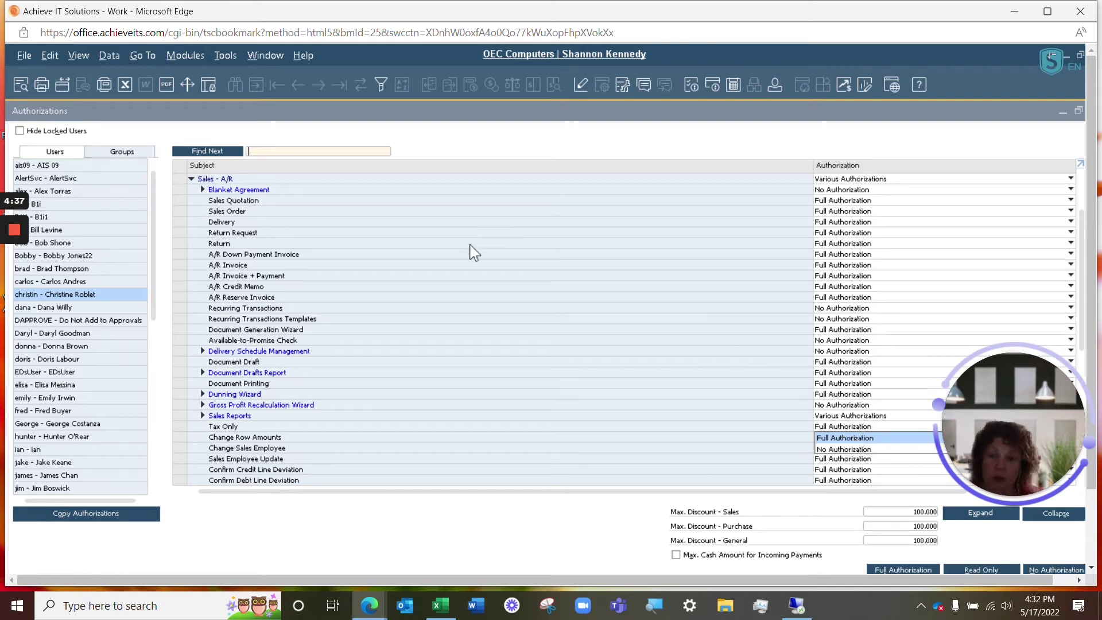
pyautogui.click(254, 209)
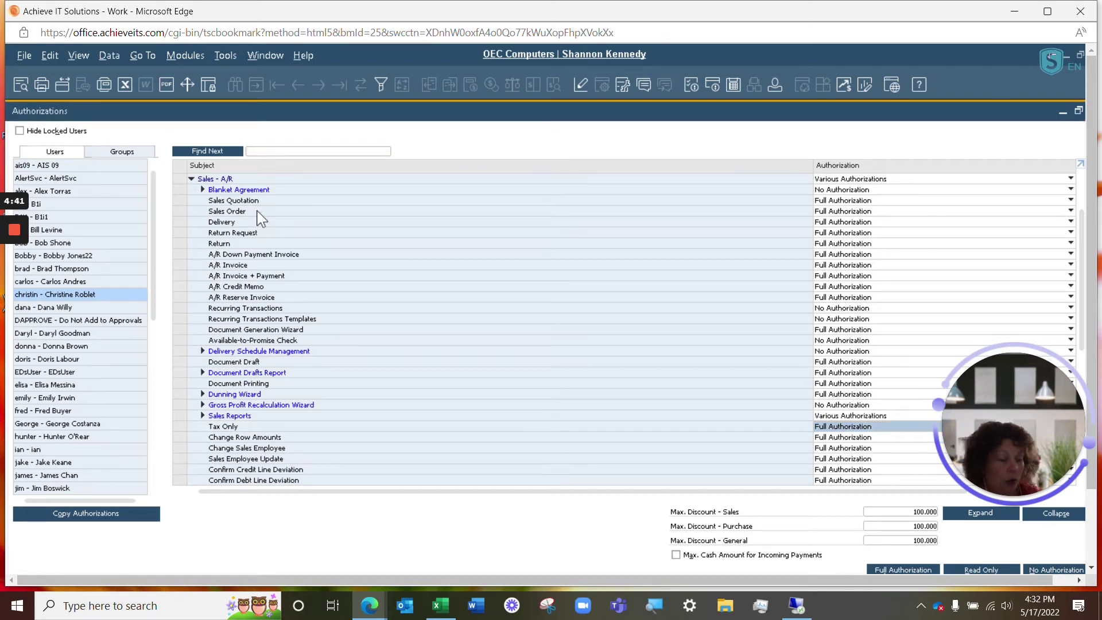
pyautogui.click(827, 202)
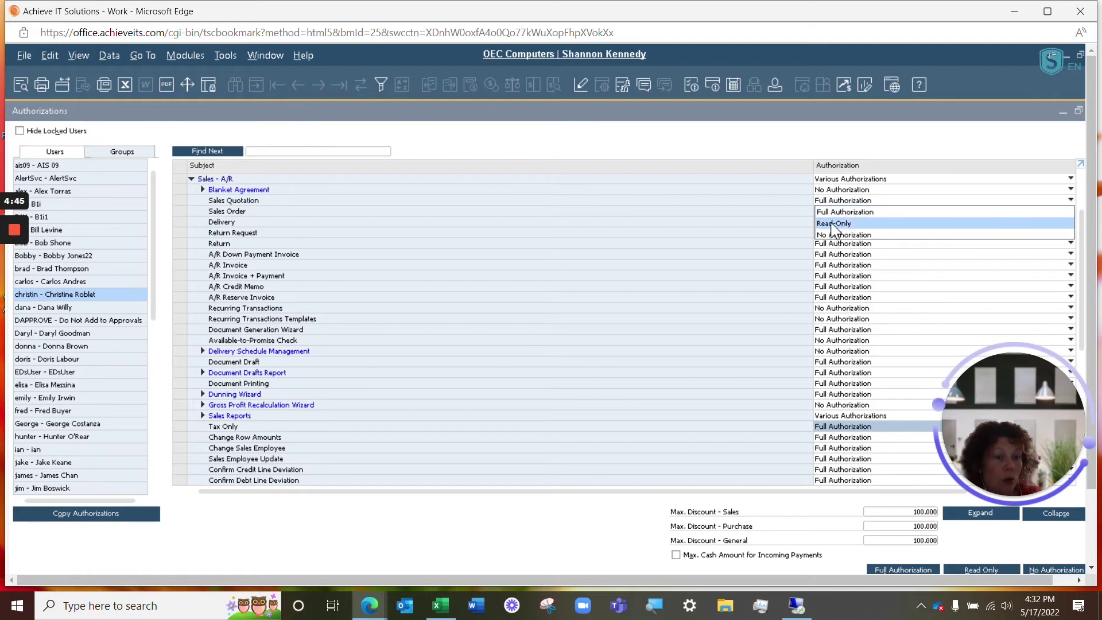
pyautogui.click(833, 223)
pyautogui.click(839, 212)
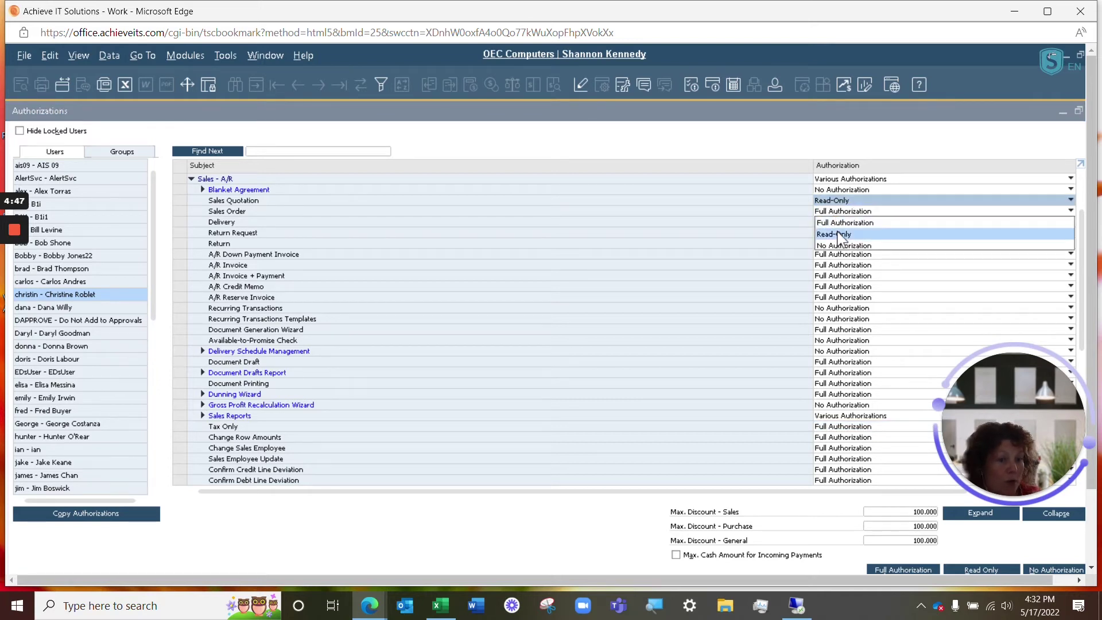
pyautogui.click(840, 235)
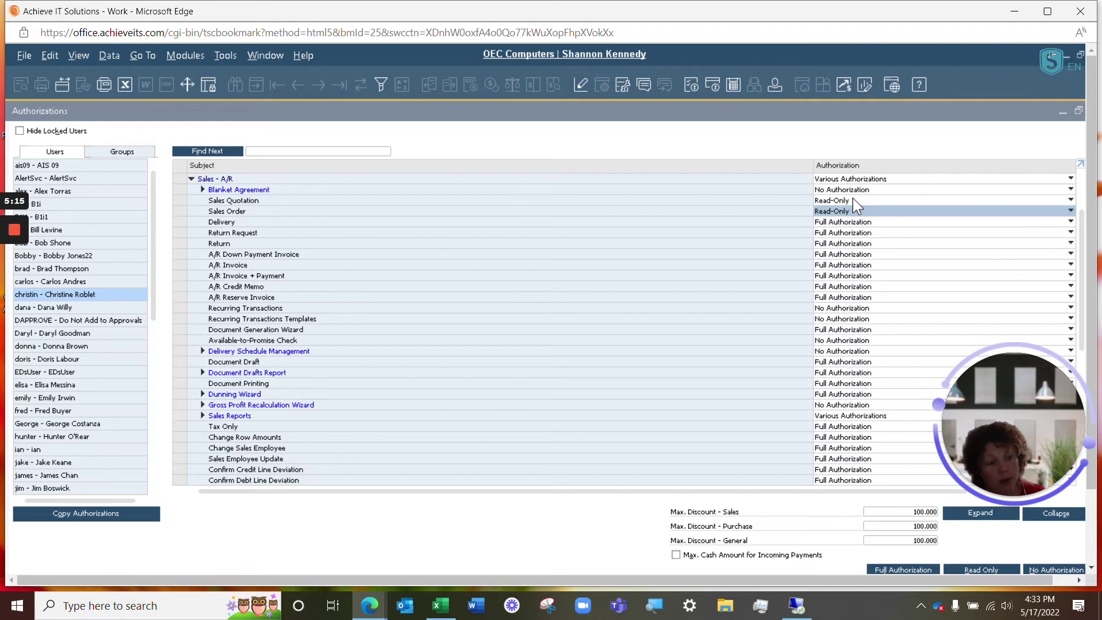
pyautogui.click(113, 514)
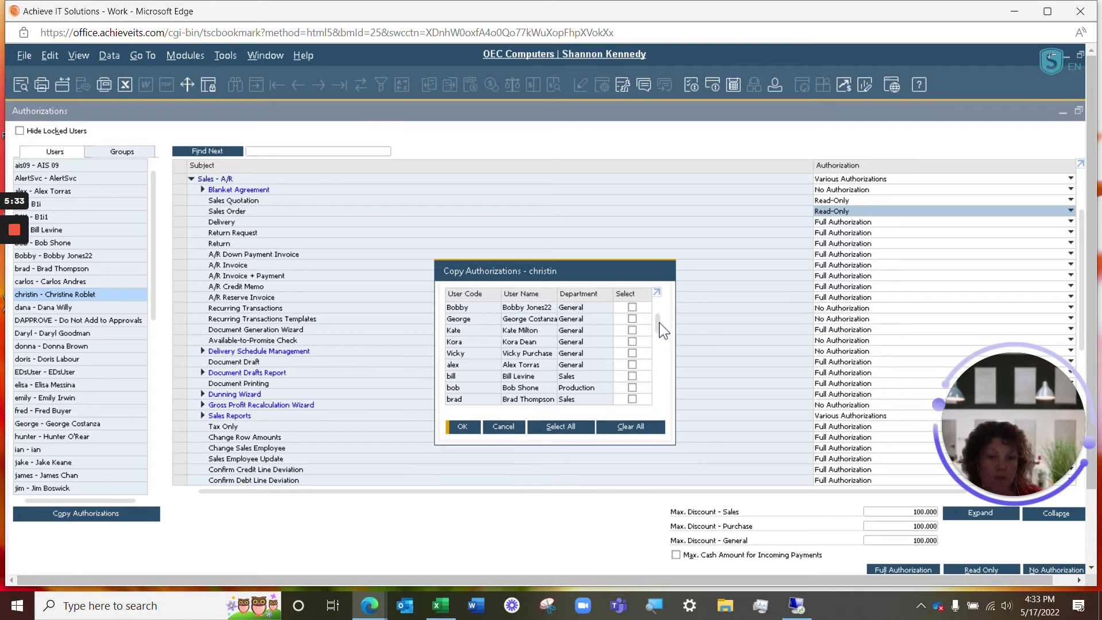
pyautogui.moveTo(658, 323); pyautogui.dragTo(665, 347)
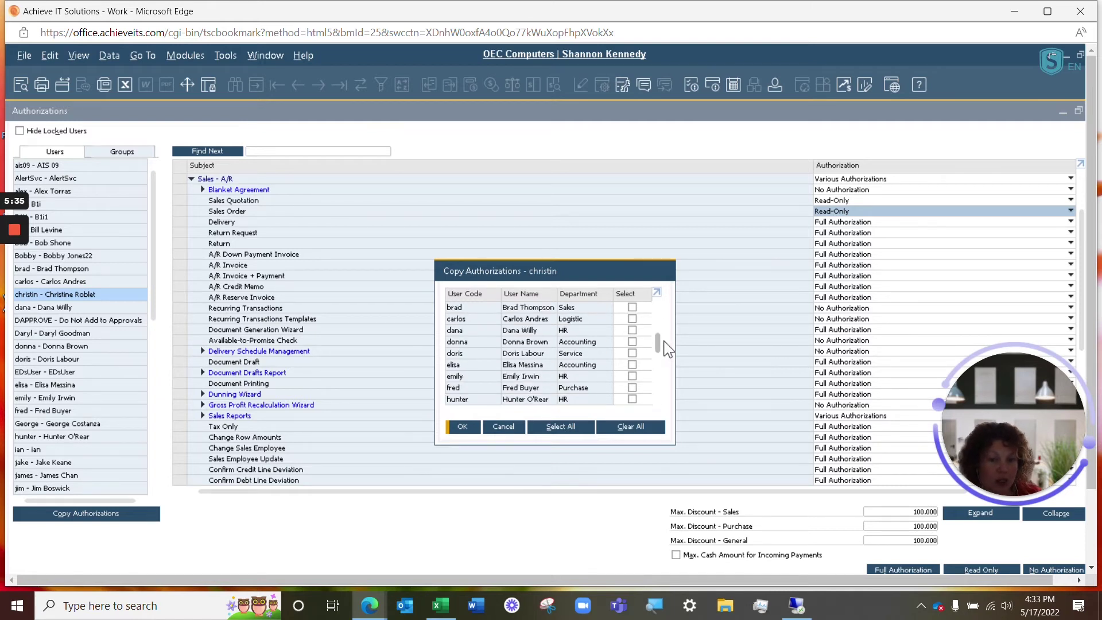
pyautogui.click(632, 330)
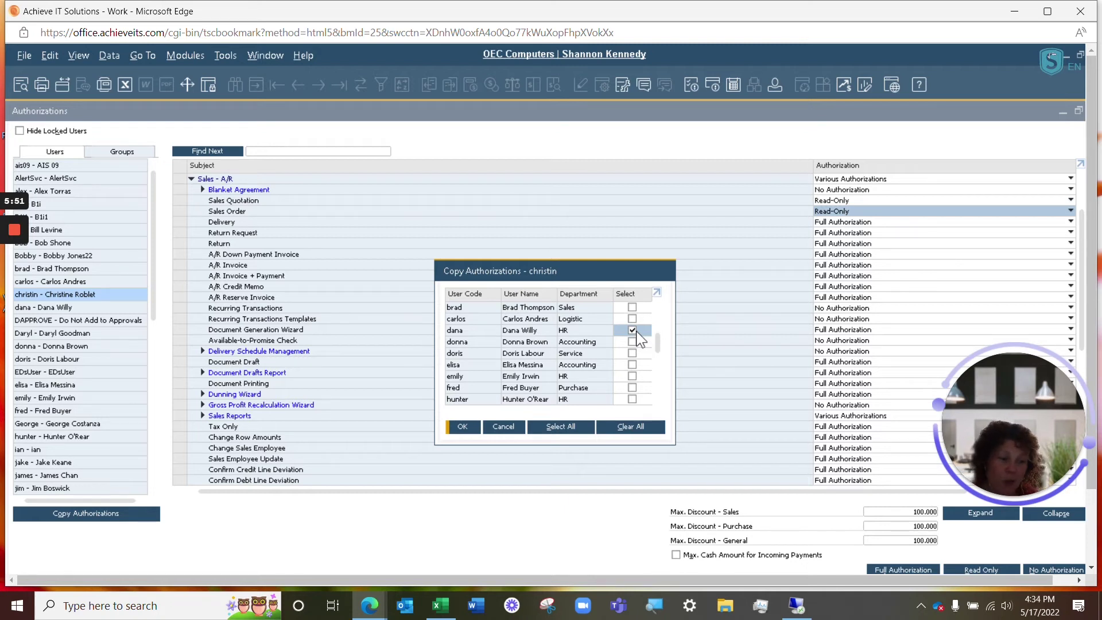
pyautogui.click(511, 429)
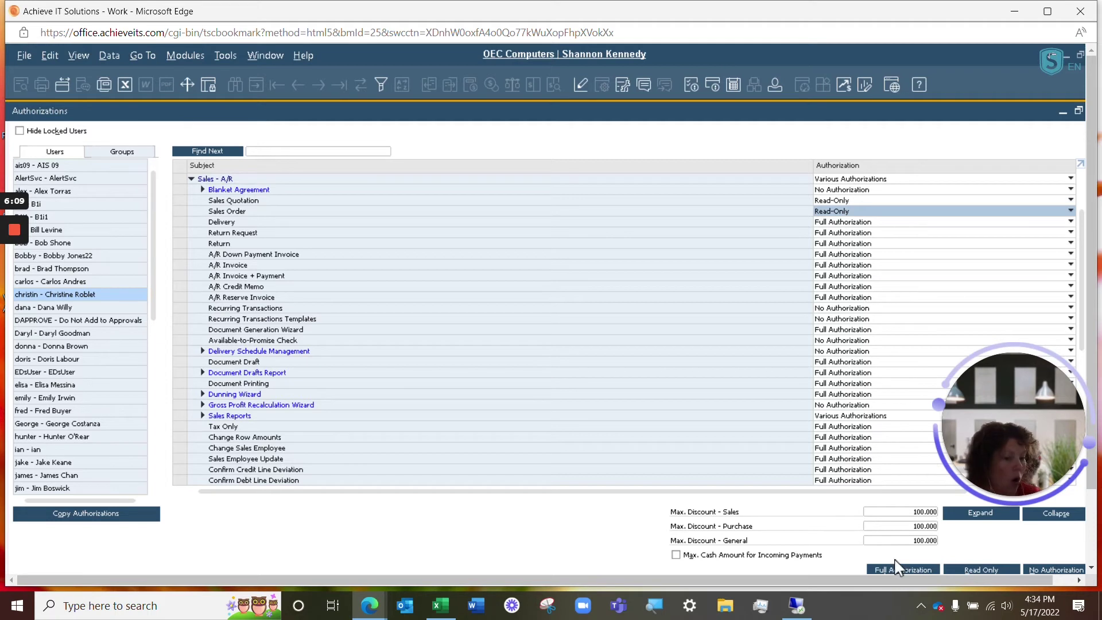
# - Grant this user Full Authorization across all subjects
pyautogui.click(904, 571)
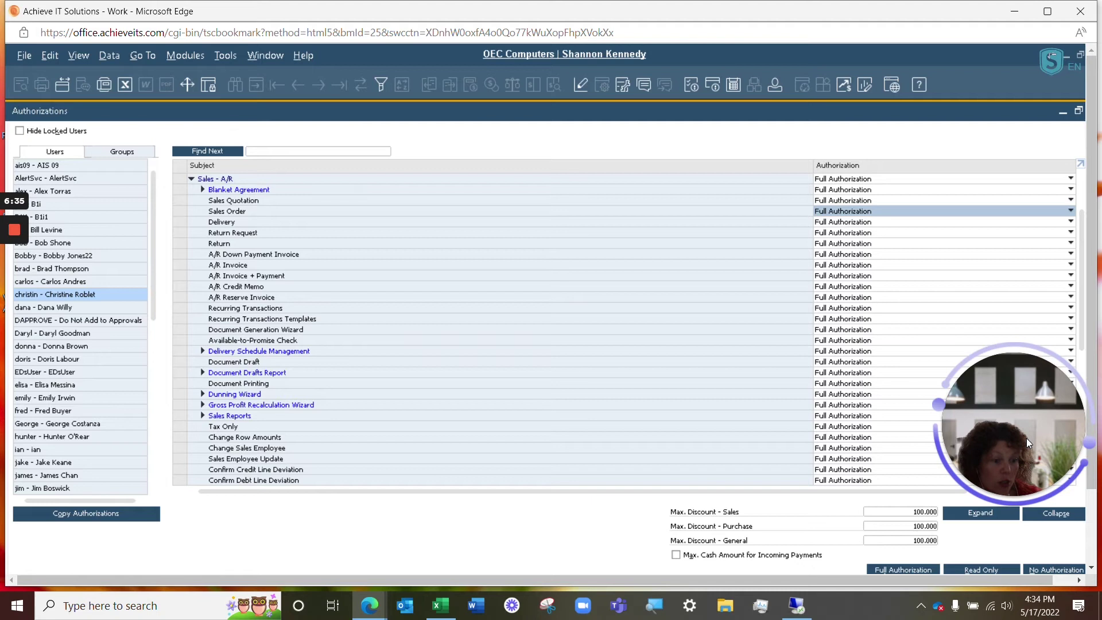
# - Switch every authorization subject to Read Only with the Read Only button
pyautogui.click(992, 573)
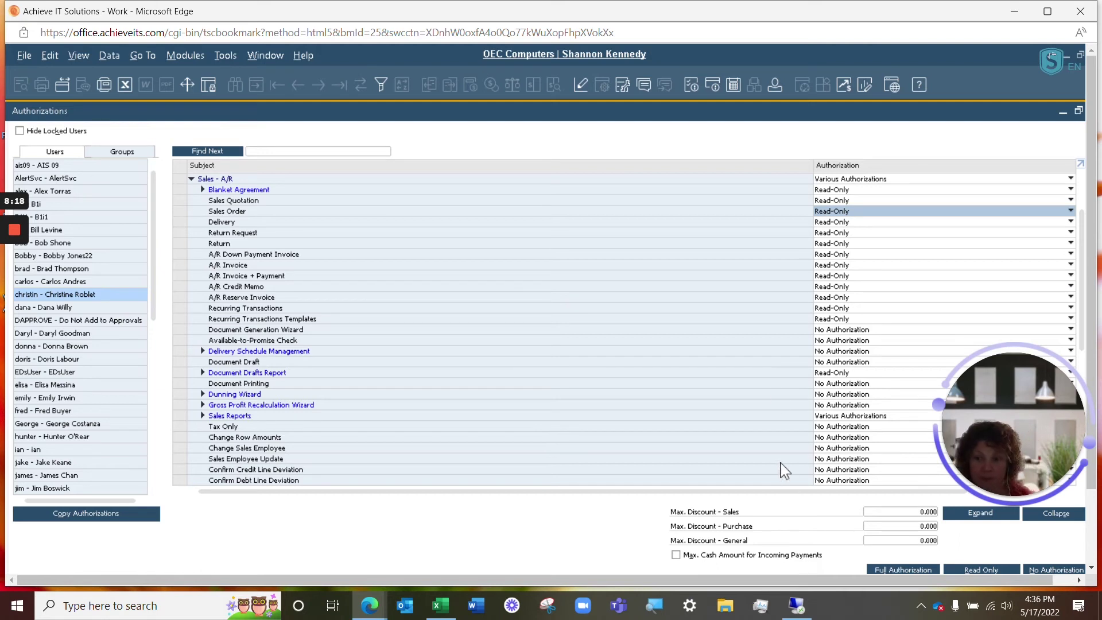
# - Switch to the Groups tab, restore the window to a smaller size, and view Management's authorizations
pyautogui.click(135, 154)
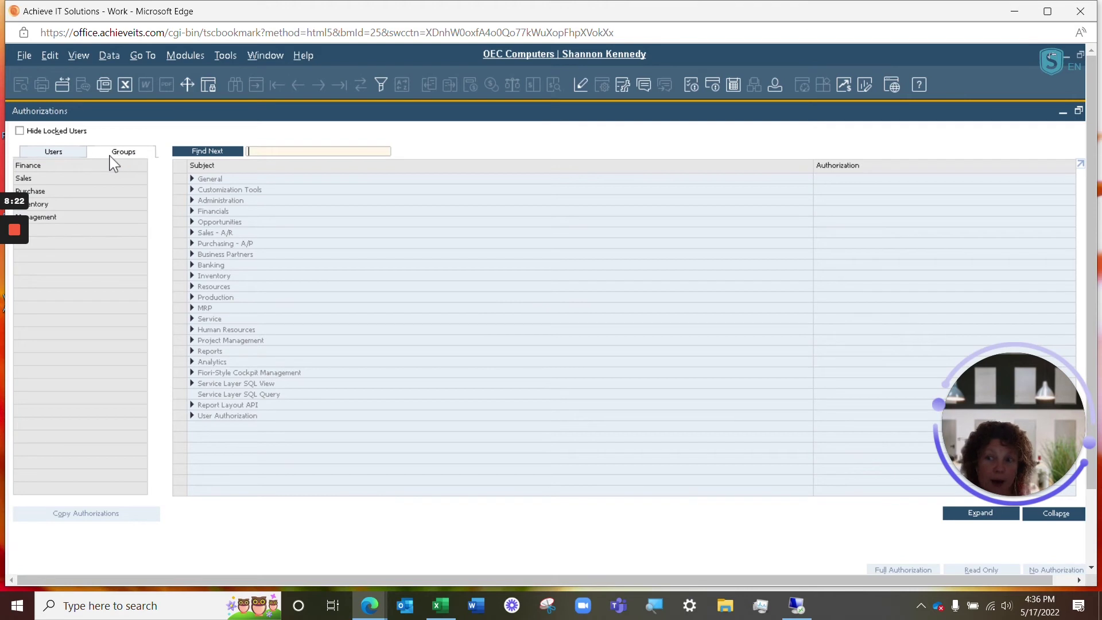
pyautogui.doubleClick(462, 119)
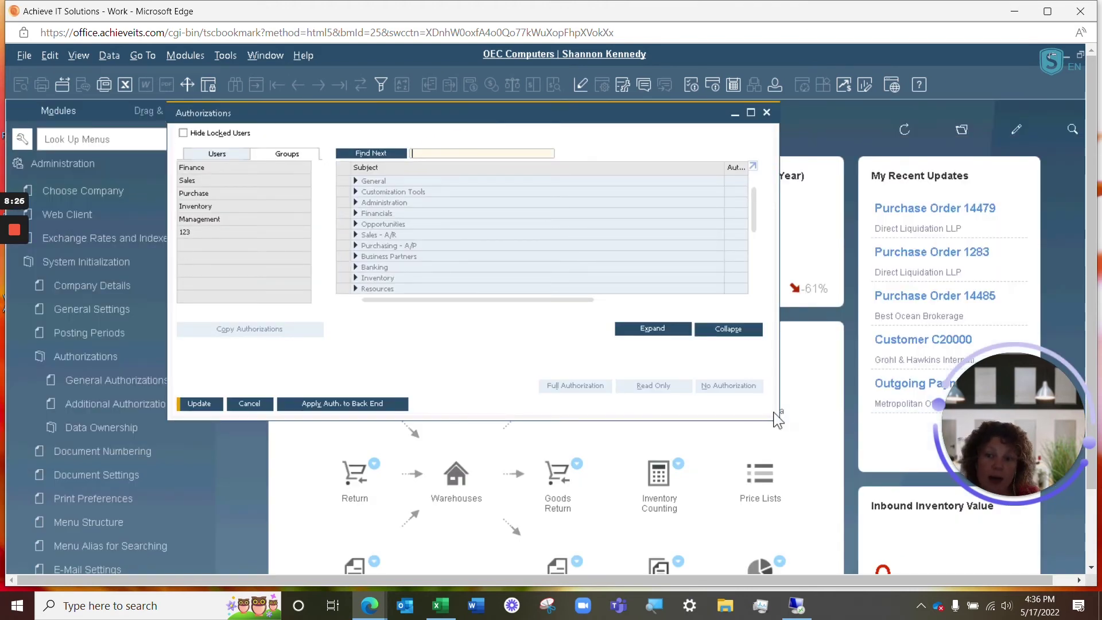
pyautogui.click(212, 222)
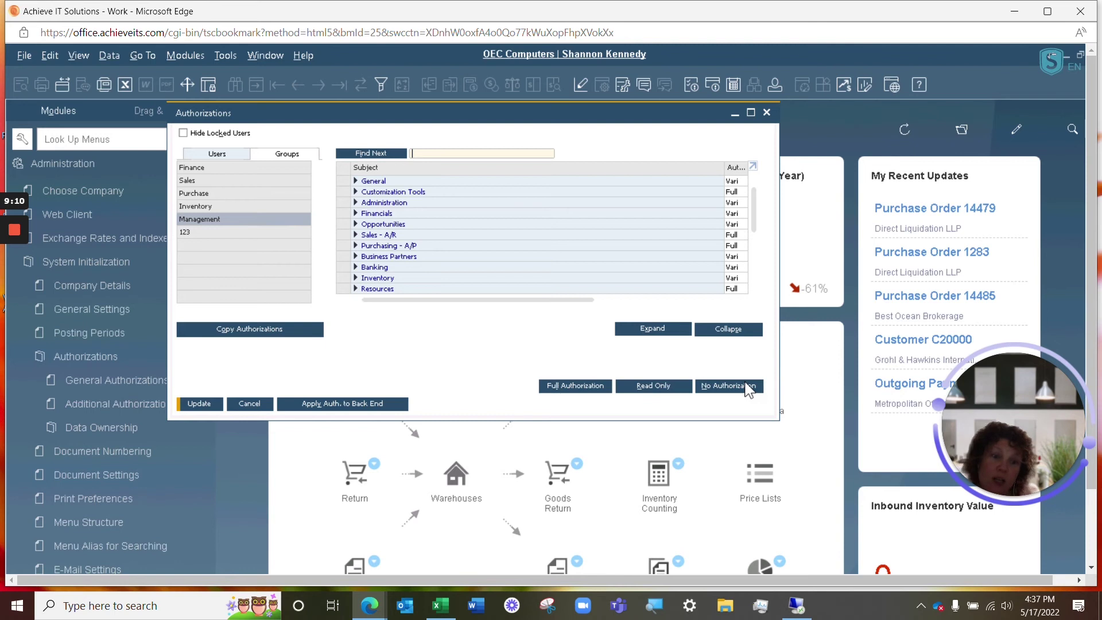
# - Review the 123 group's authorizations, enlarging the grid and then restoring its layout
pyautogui.click(198, 232)
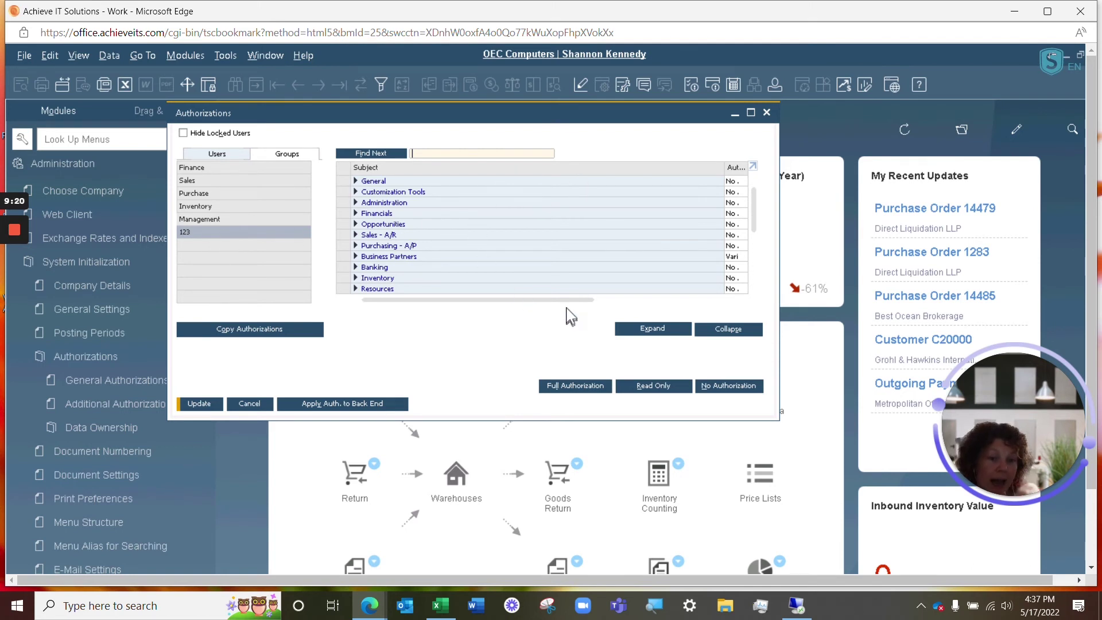
pyautogui.moveTo(576, 299); pyautogui.dragTo(648, 300)
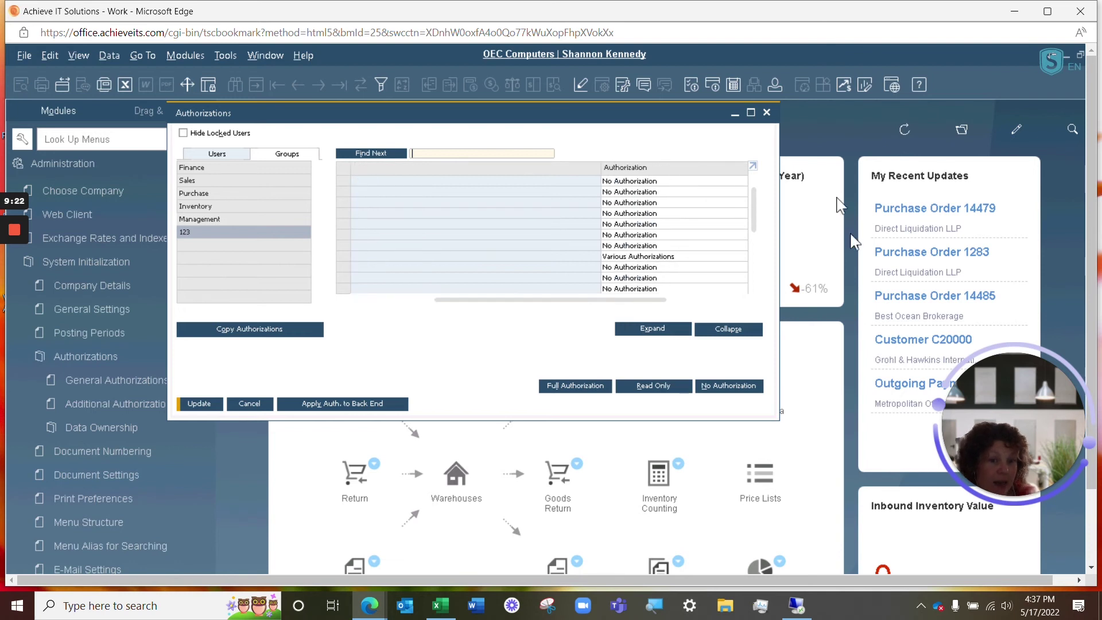
pyautogui.click(753, 166)
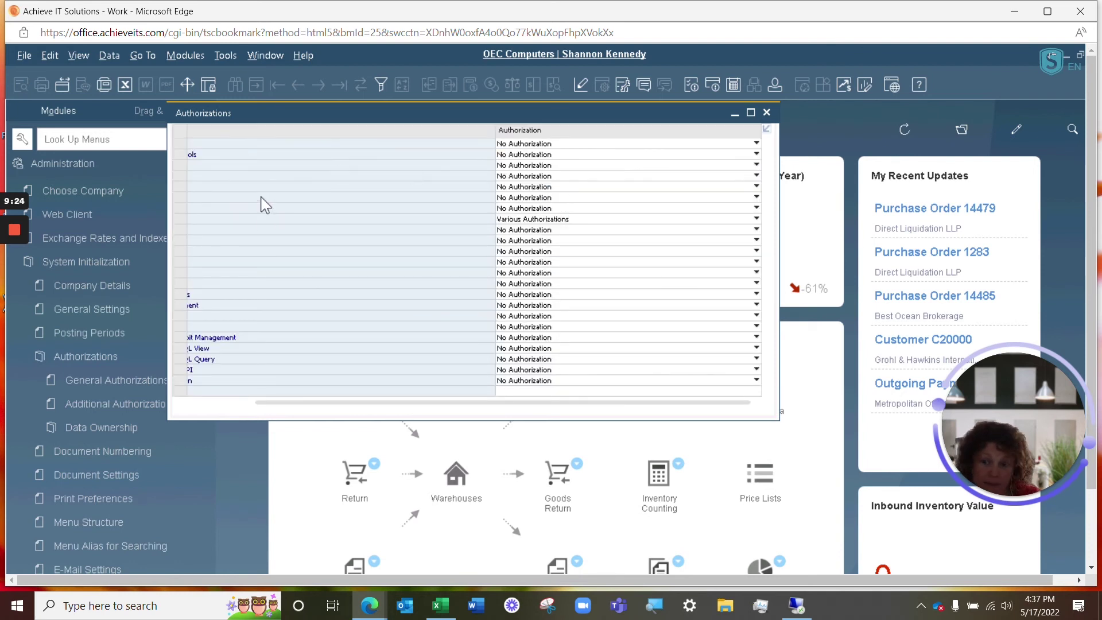
pyautogui.moveTo(304, 403); pyautogui.dragTo(185, 405)
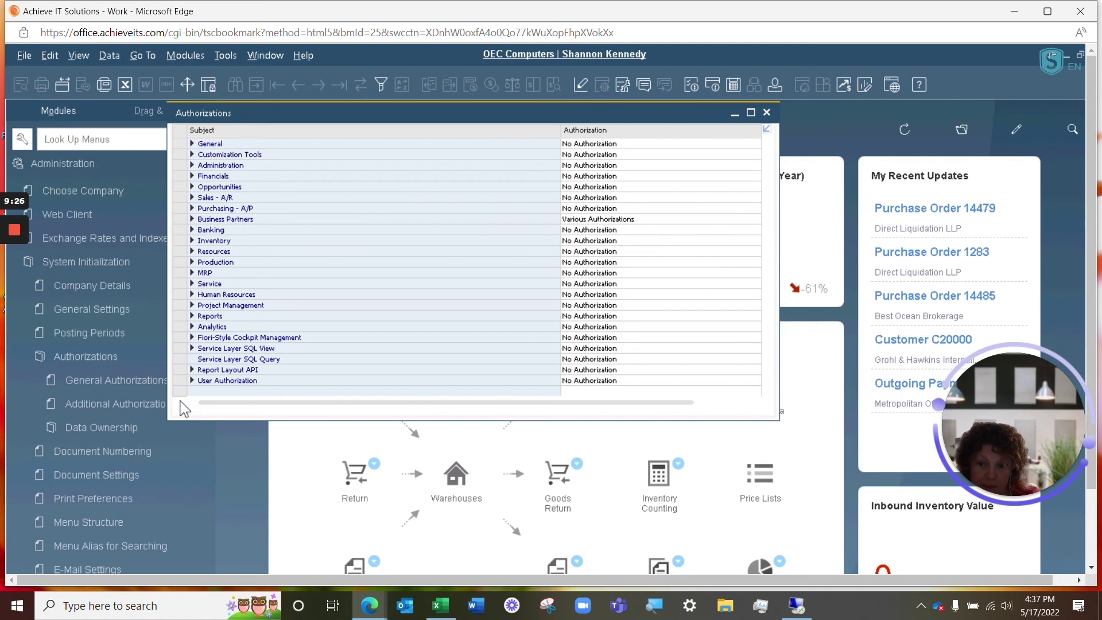
pyautogui.click(766, 129)
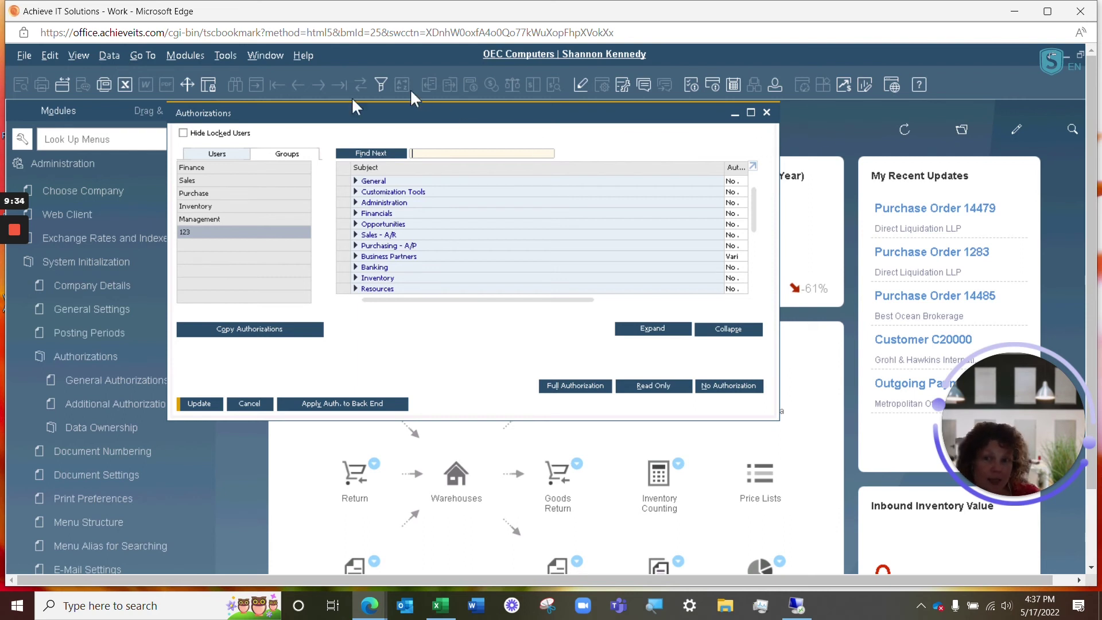
# - Return to the Users list, then save and close the Authorizations window with OK
pyautogui.click(215, 155)
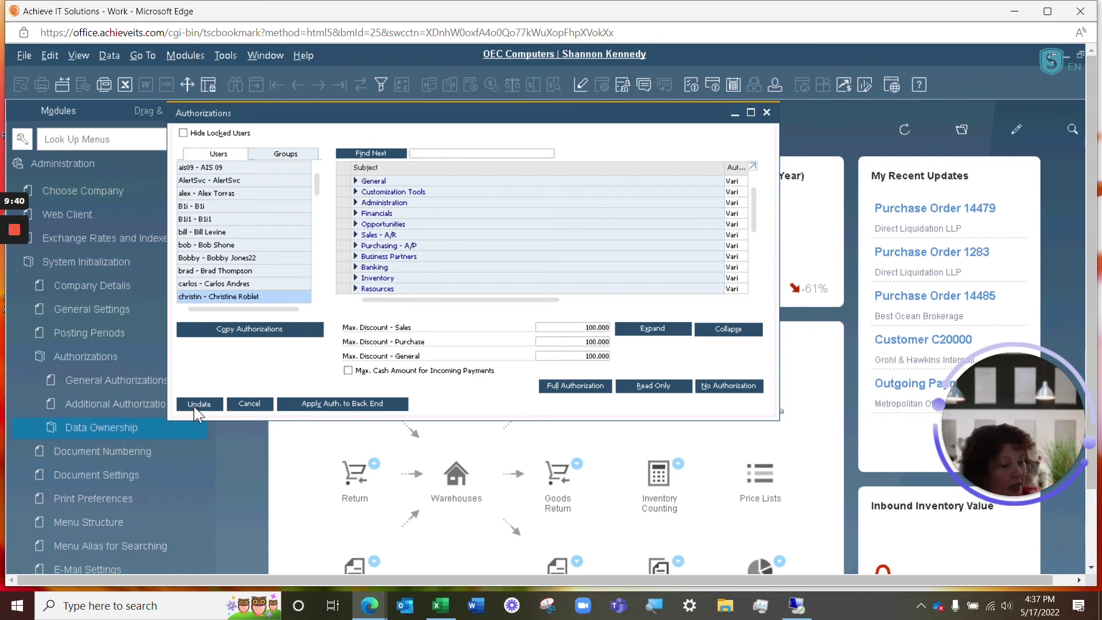
pyautogui.click(199, 404)
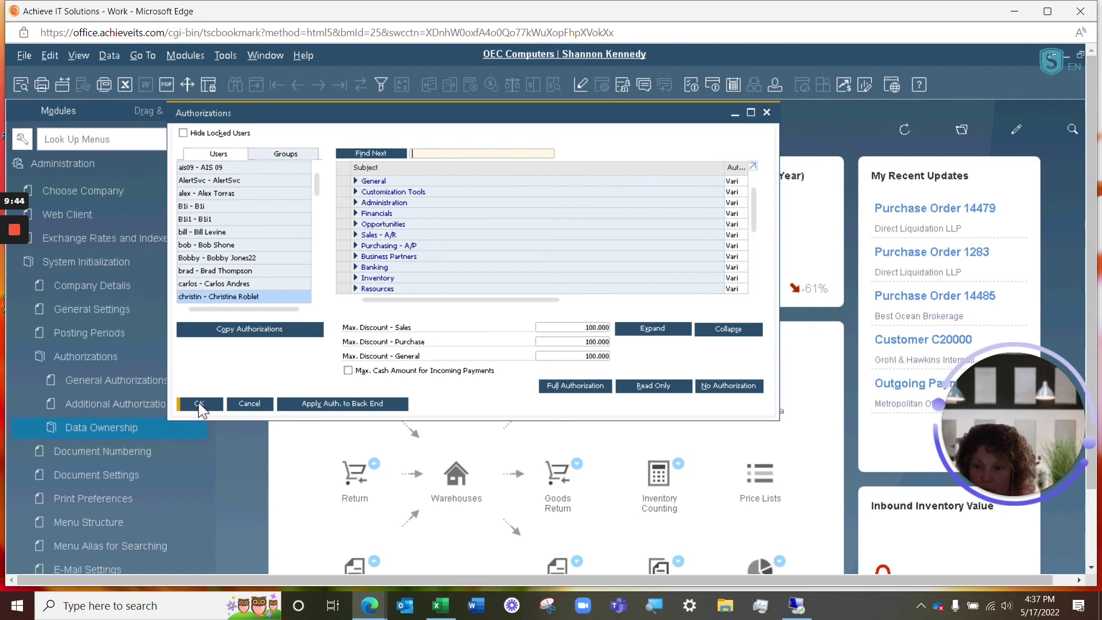
pyautogui.click(162, 413)
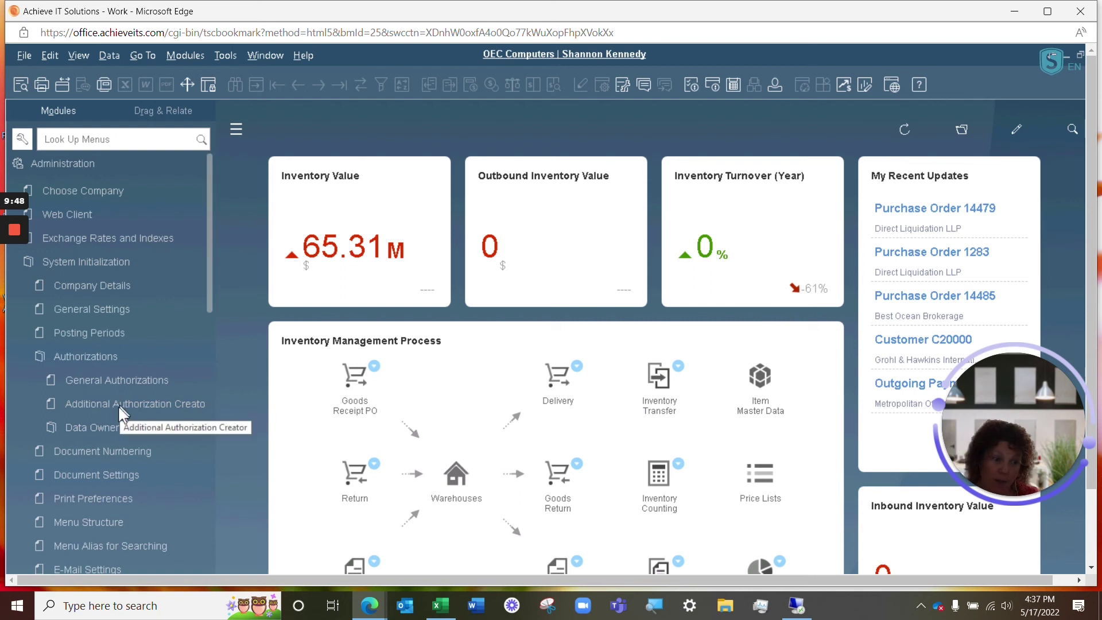
# - Open the Additional Authorization Creator maximized and scroll through its add-on authorizations, including XL Reporter Tools
pyautogui.click(116, 405)
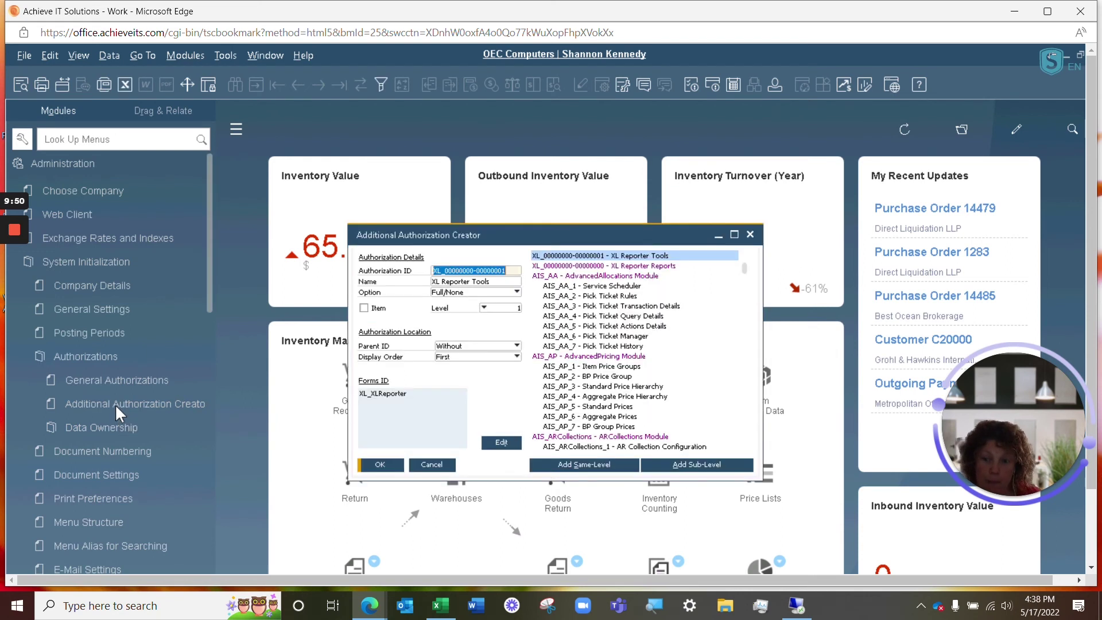
pyautogui.click(734, 234)
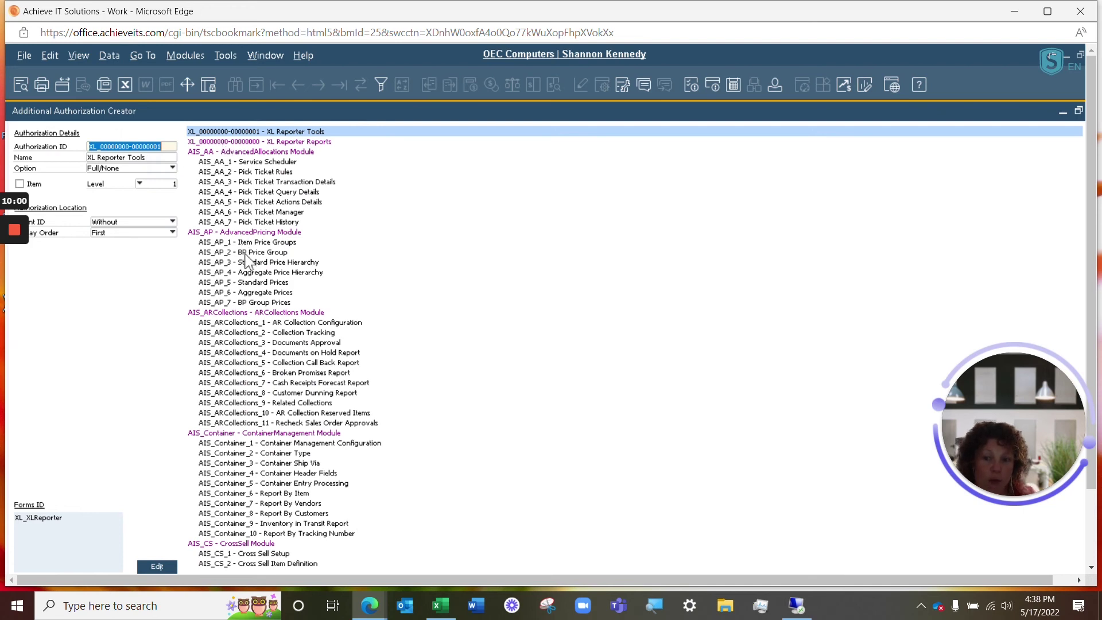
pyautogui.scroll(-1, 281, 456)
pyautogui.scroll(-10, 281, 457)
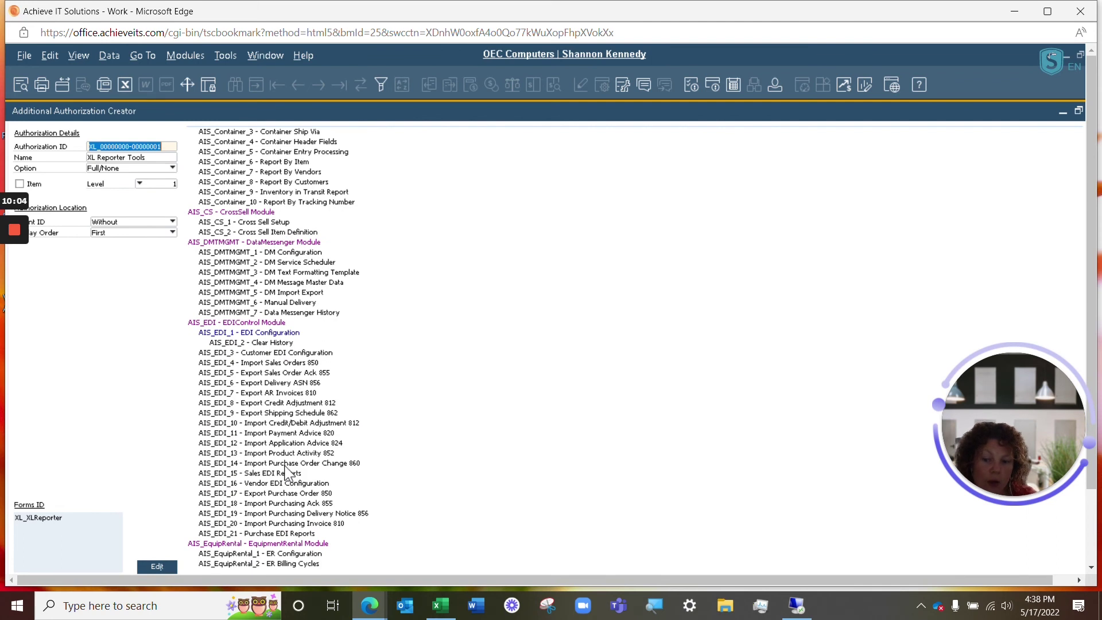
pyautogui.scroll(10, 287, 473)
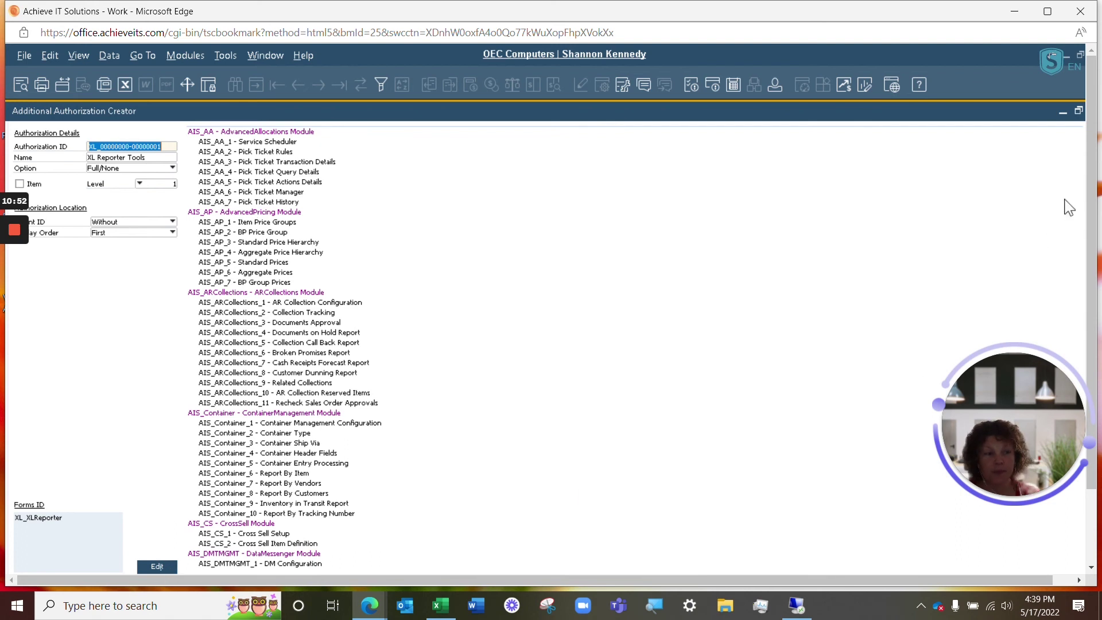
# - Close the Additional Authorization Creator and reopen General Authorizations maximized to full screen
pyautogui.doubleClick(1030, 115)
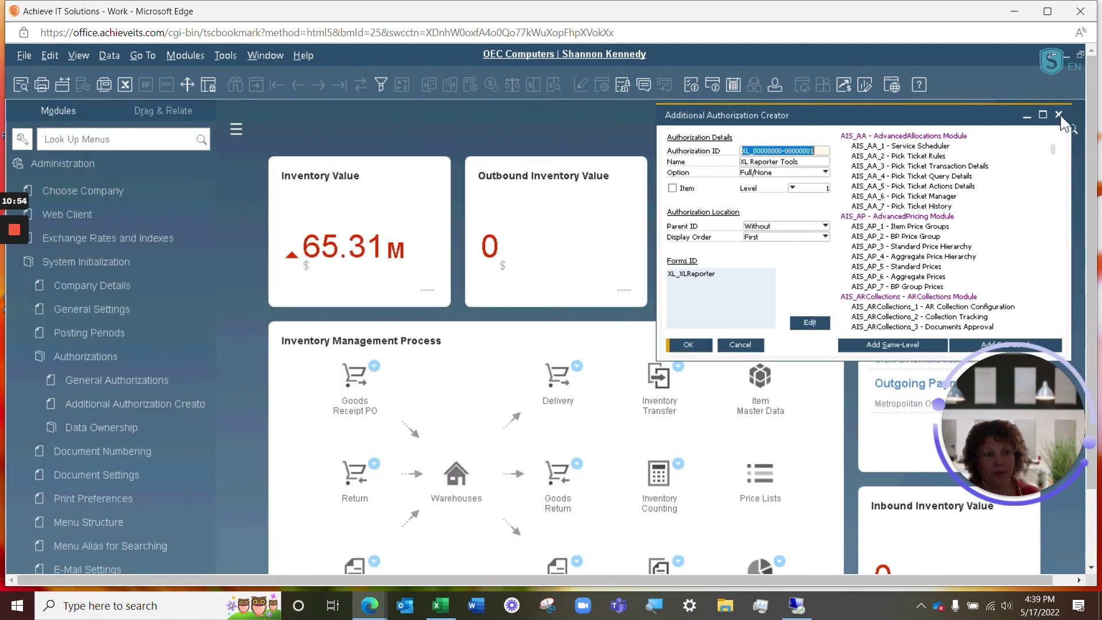
pyautogui.moveTo(970, 115); pyautogui.dragTo(802, 108)
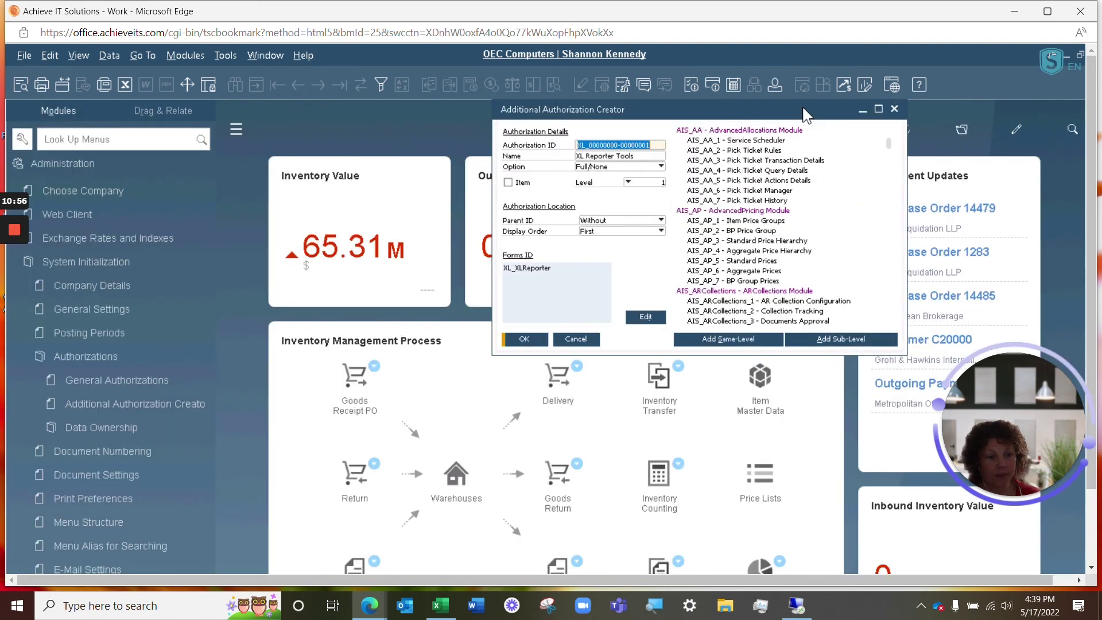
pyautogui.click(894, 109)
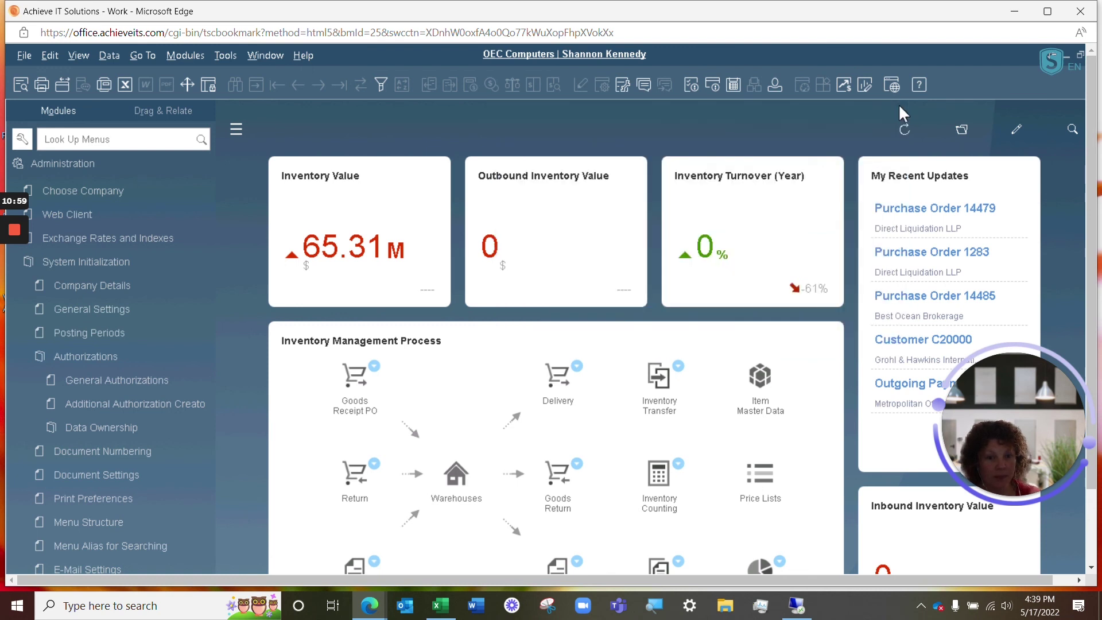
pyautogui.click(144, 378)
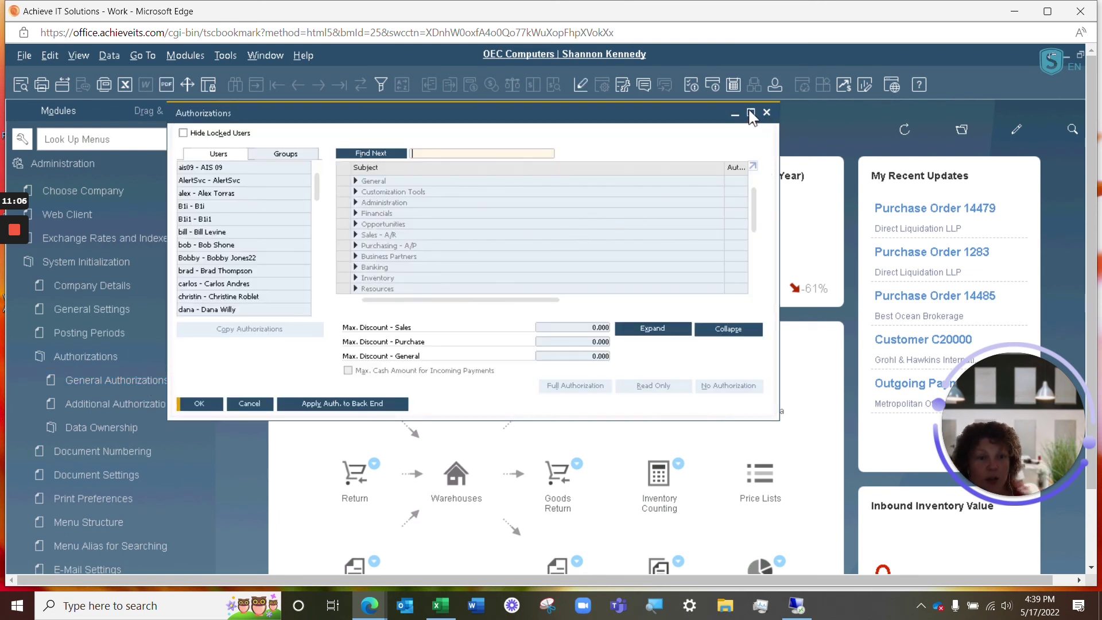
pyautogui.click(751, 113)
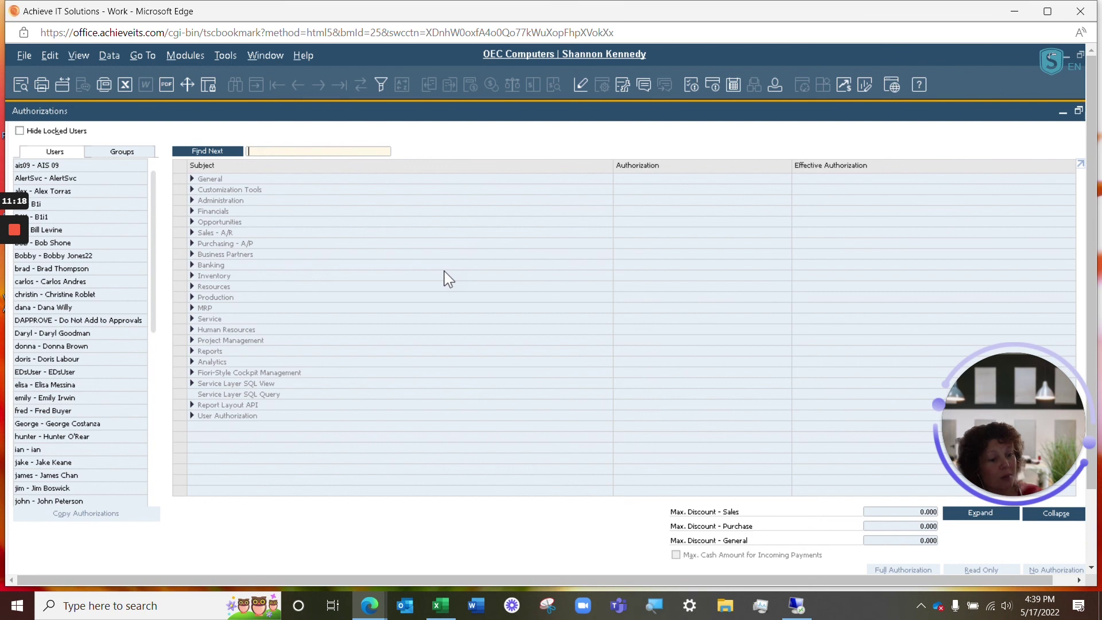
# - Load the user's authorizations and confirm the AdvancedAllocations and AdvancedPricing modules are Read-Only
pyautogui.click(39, 296)
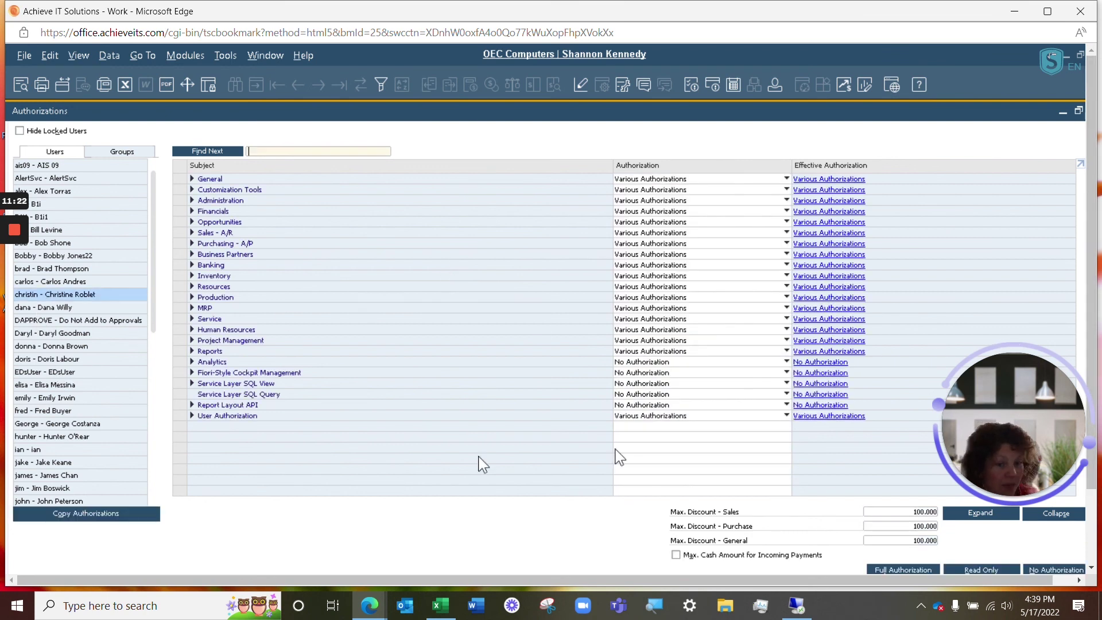
pyautogui.click(192, 416)
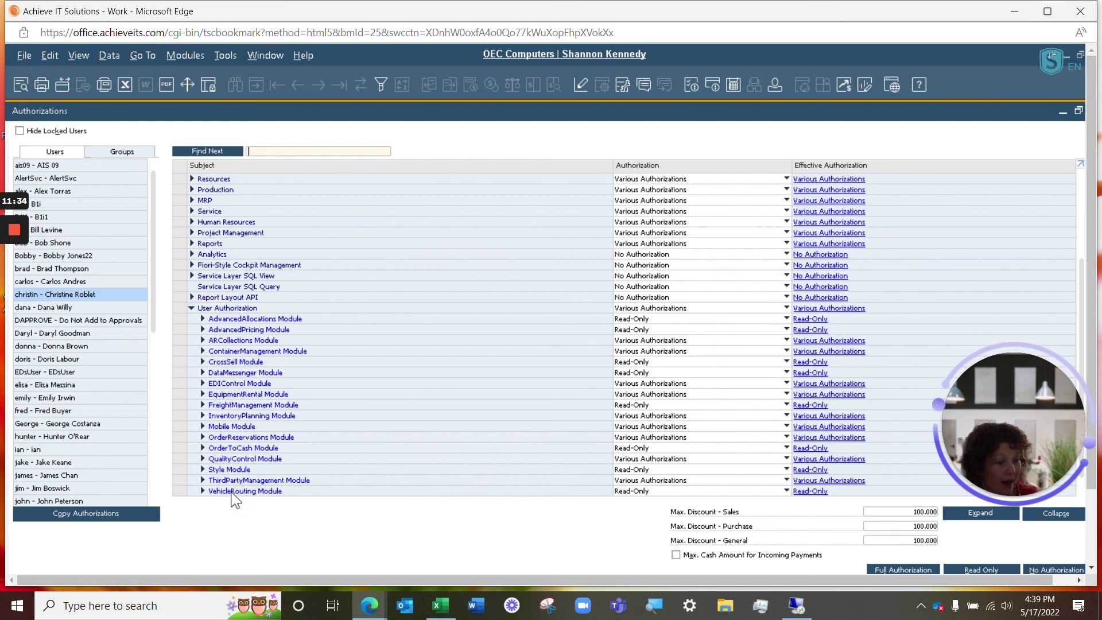
pyautogui.click(204, 319)
pyautogui.click(202, 405)
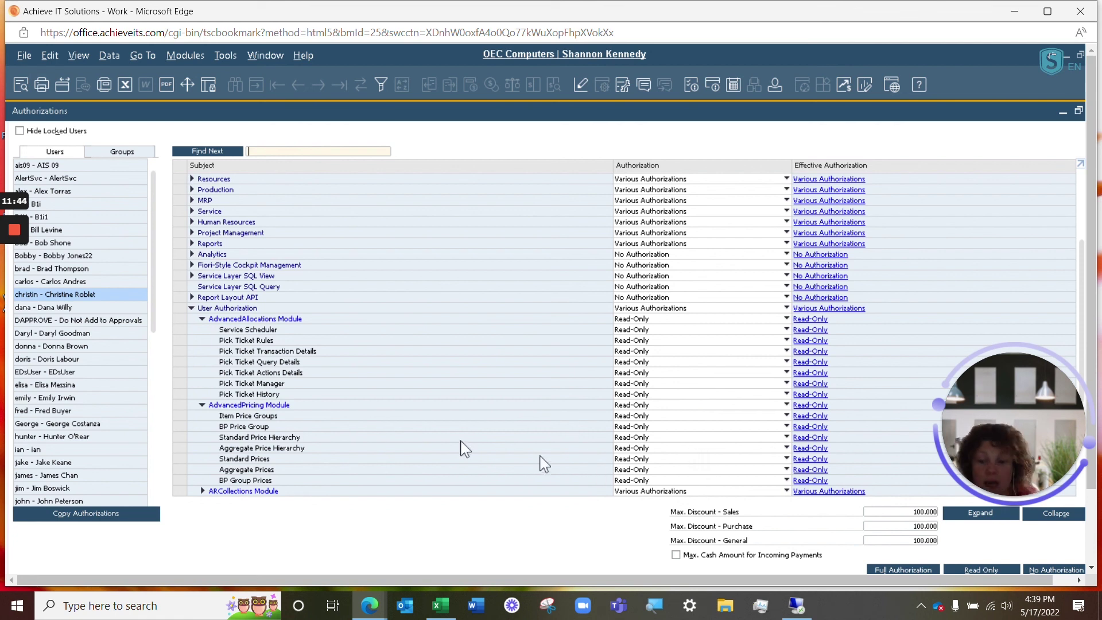
pyautogui.click(203, 405)
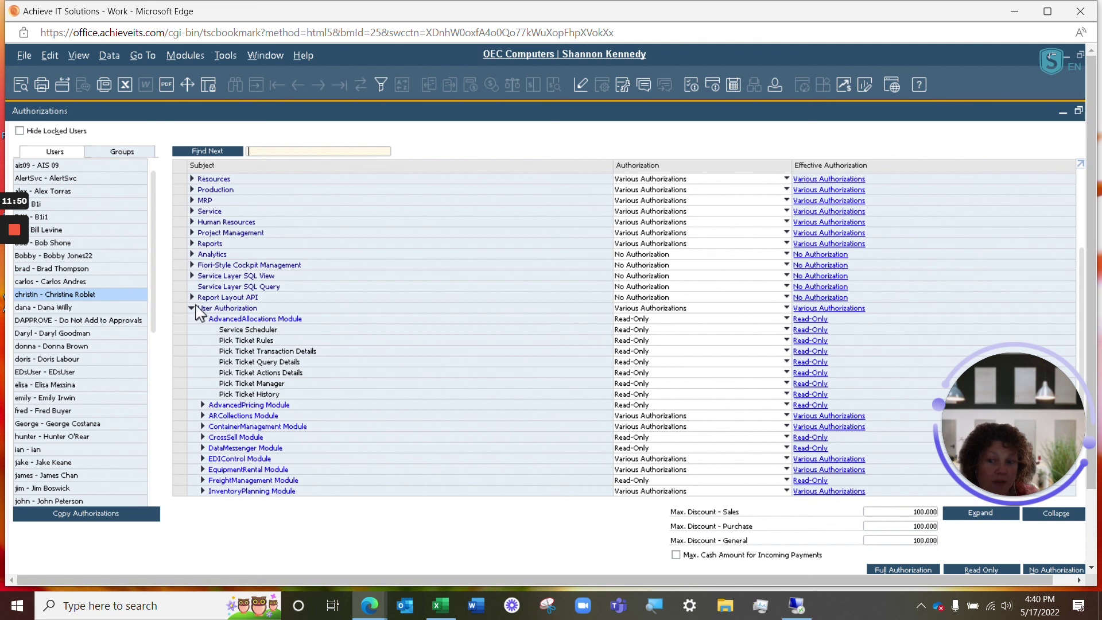
pyautogui.click(202, 319)
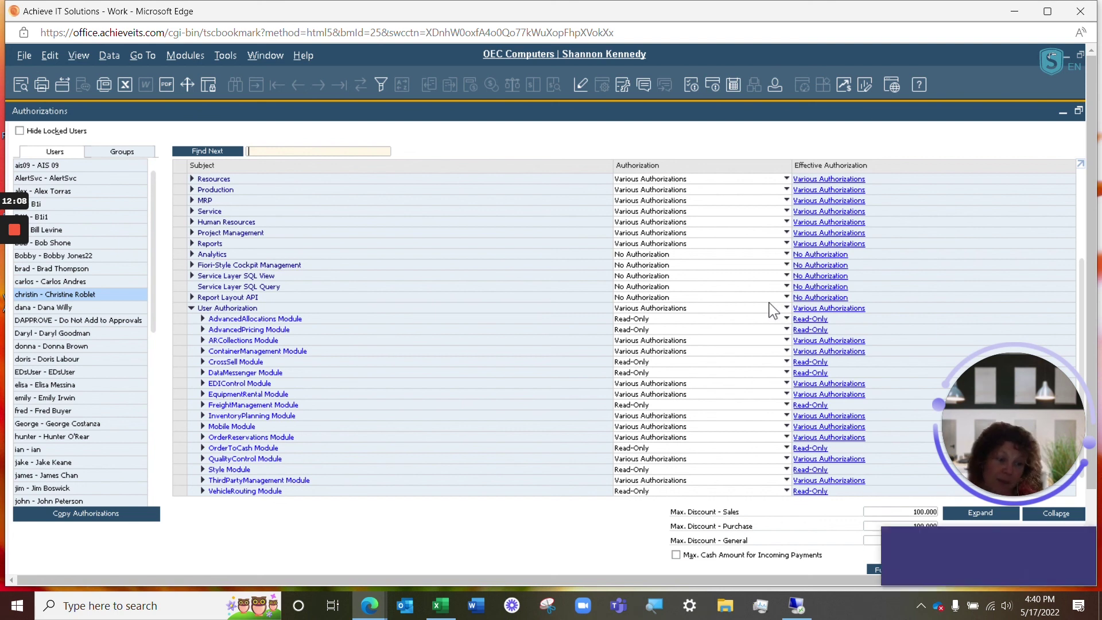
# - Close the Authorizations window and dismiss the Teams message notification
pyautogui.doubleClick(1047, 115)
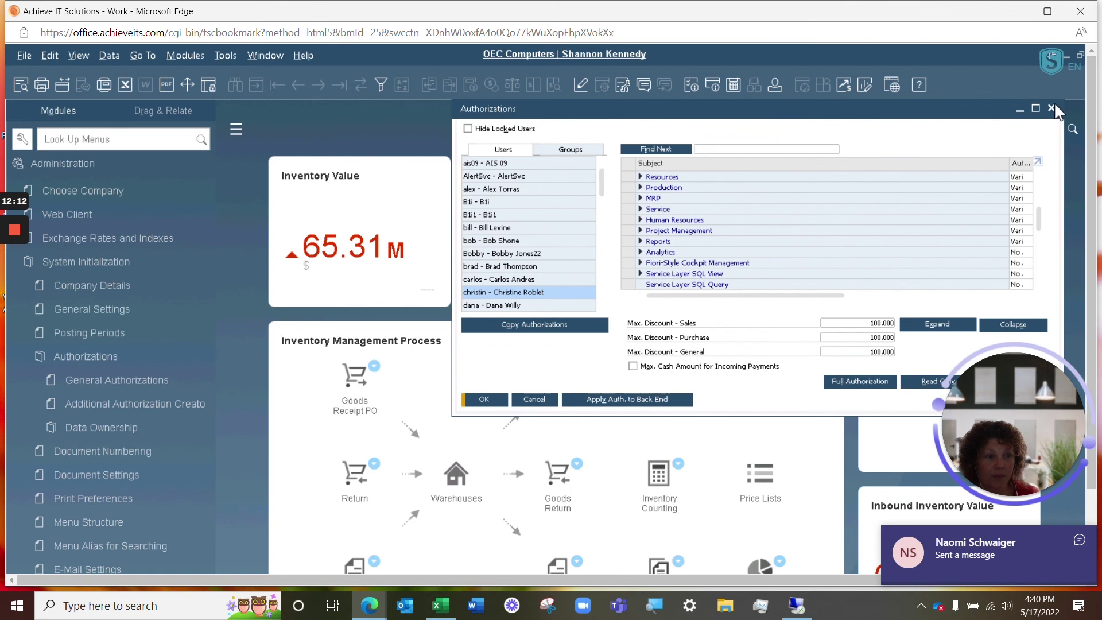
pyautogui.click(1051, 109)
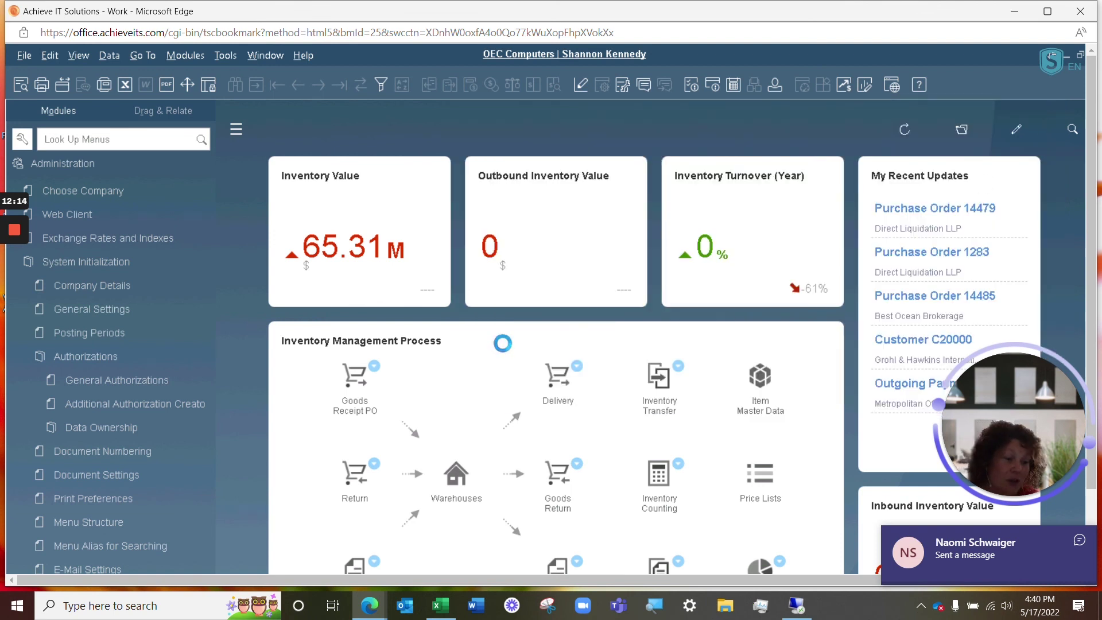
pyautogui.click(1084, 547)
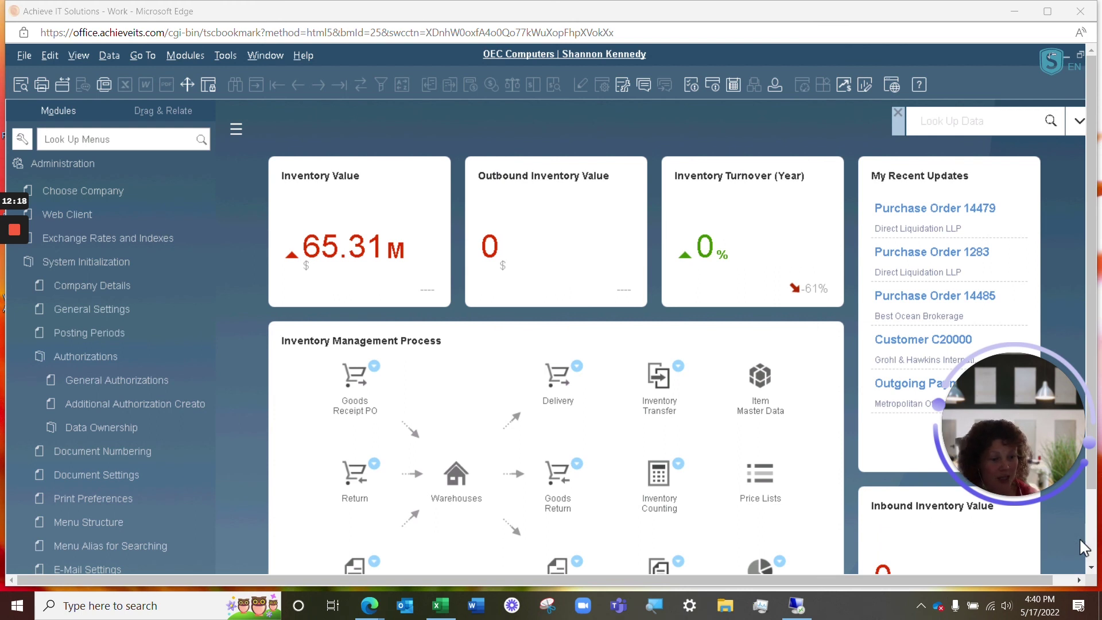